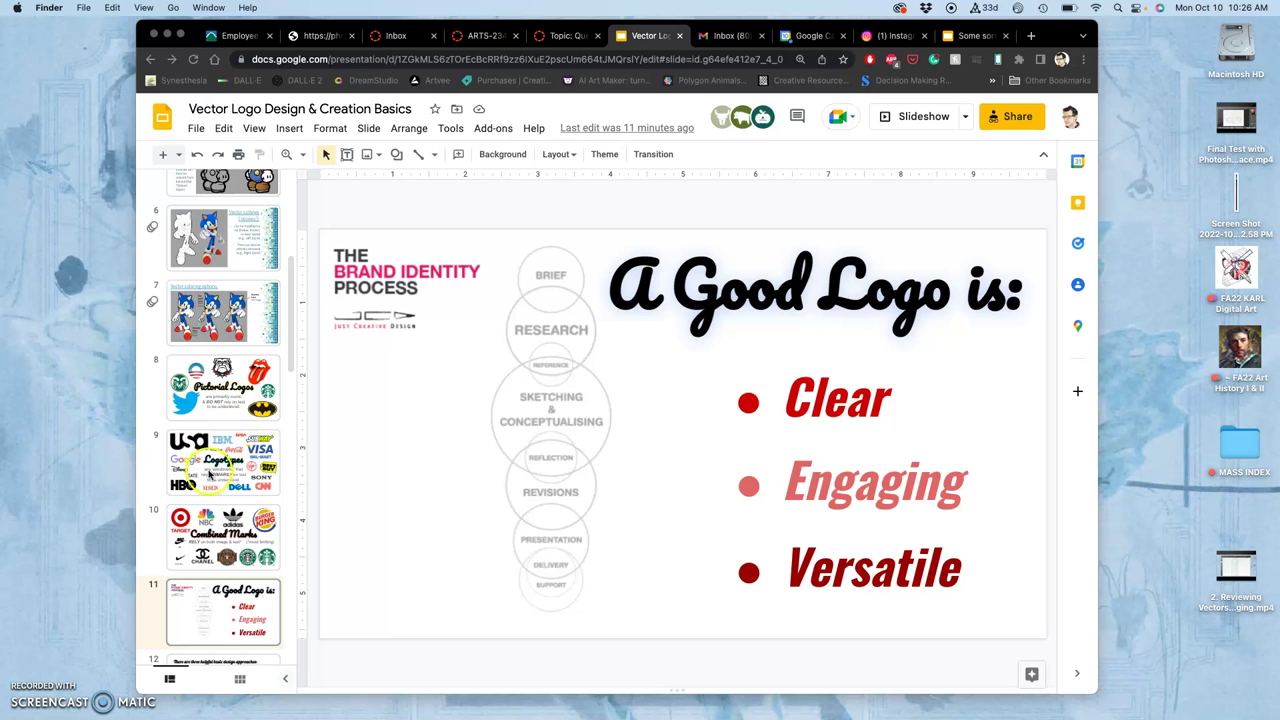
Step: Step through the Pictorial Logos, Logotypes, Combined Marks and 'A Good Logo is' slides to the design-approaches slide
left_click(229, 406)
left_click(229, 408)
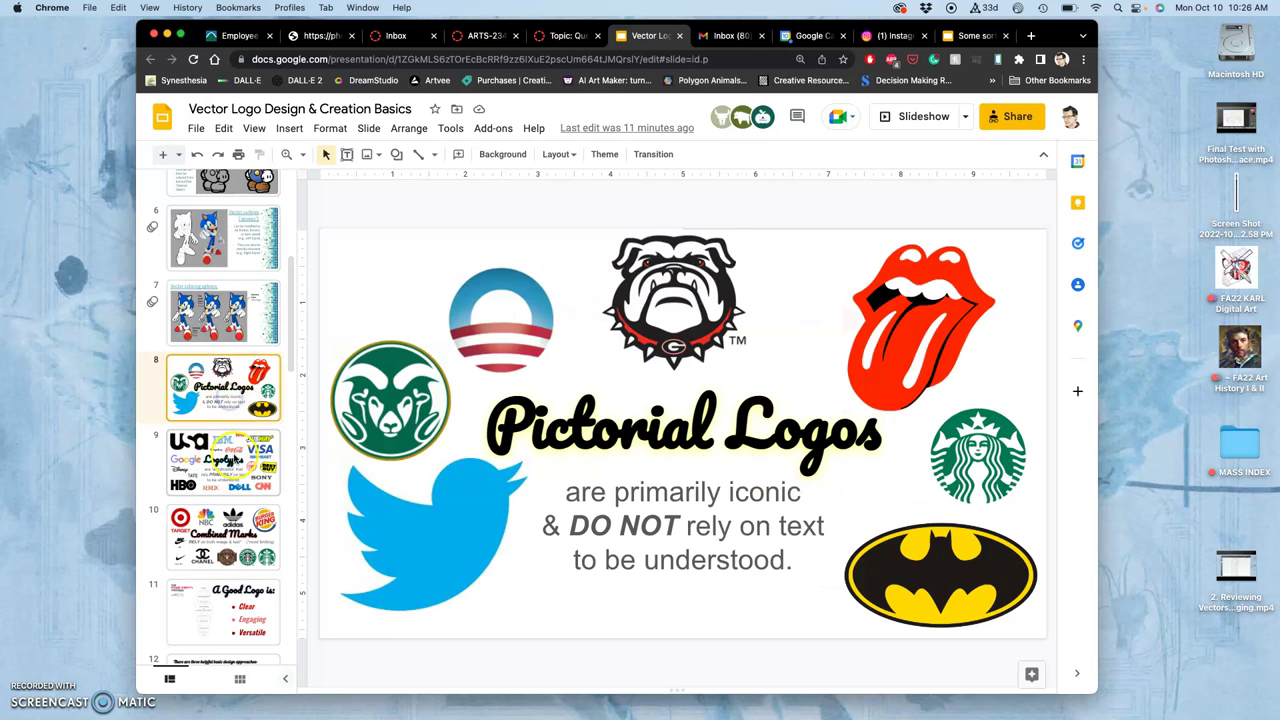
left_click(232, 452)
left_click(254, 535)
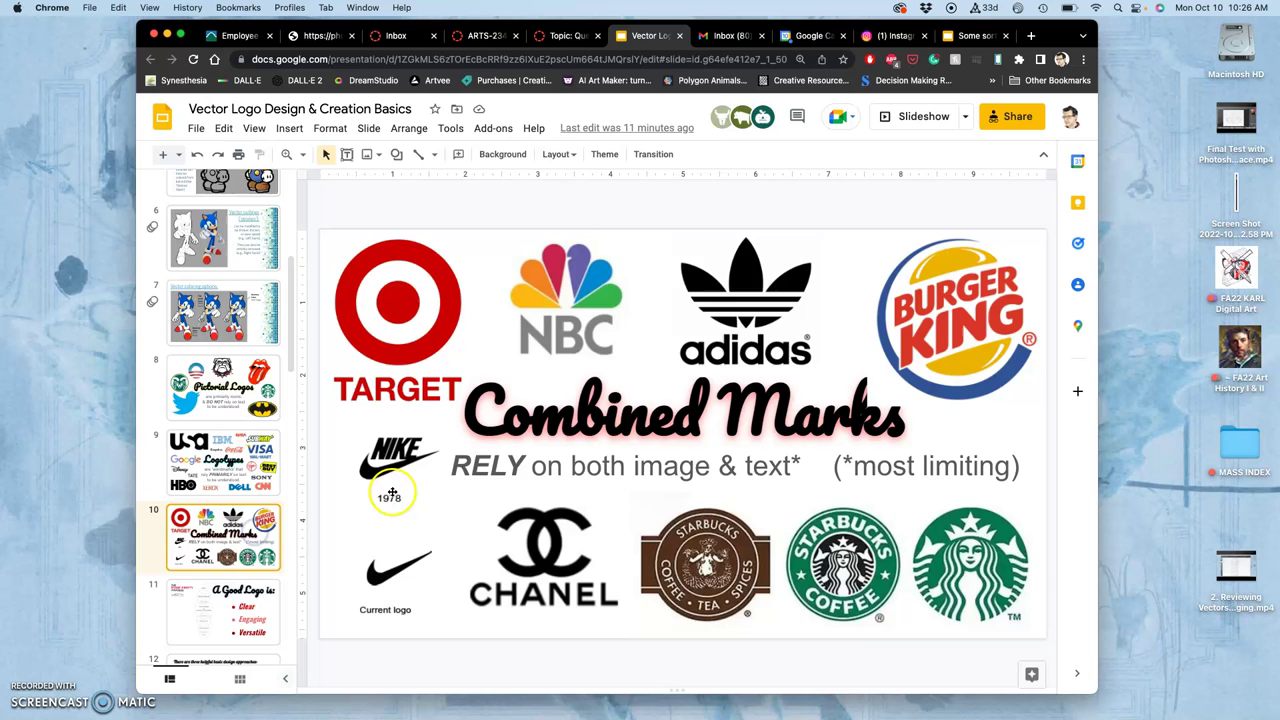
left_click(229, 590)
scroll(229, 560, "down", 5)
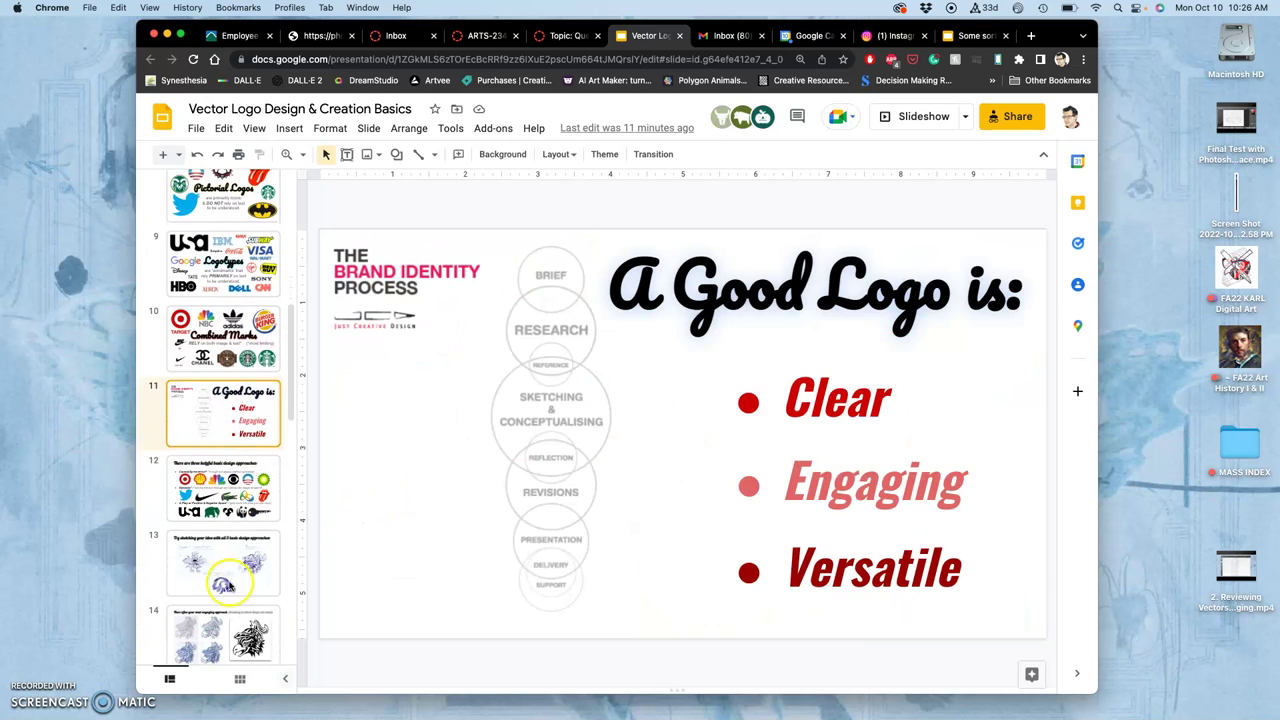
left_click(227, 500)
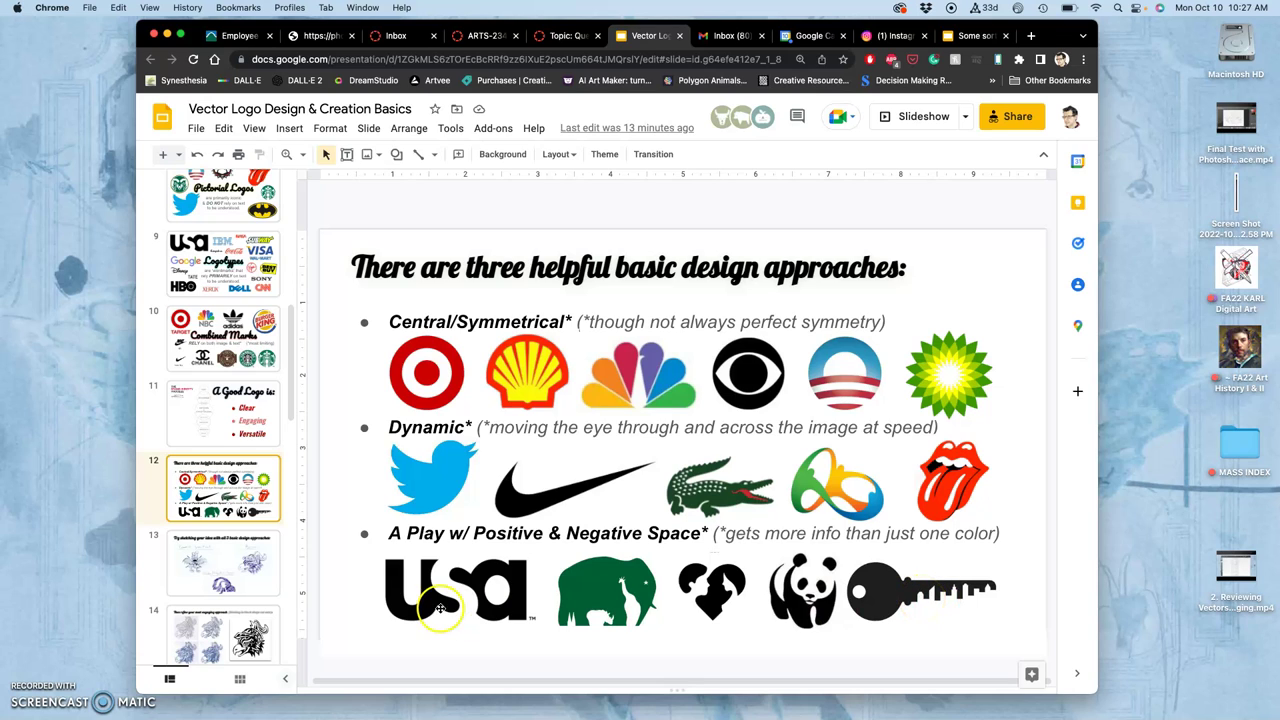
Step: Show slide 13 with hand-drawn sample sketches for the three design approaches
left_click(248, 577)
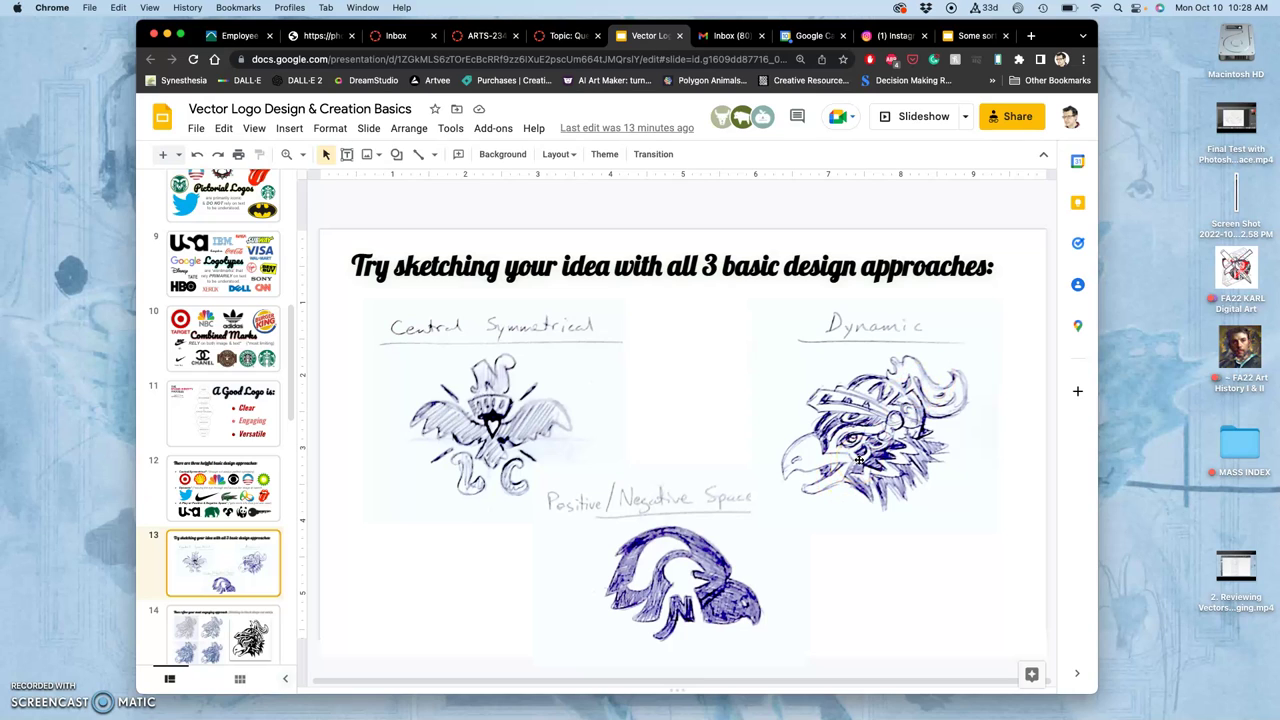
left_click(876, 392)
Step: Check the course outline PDF, shrink the Chrome window, and read the Question of the Day discussion
left_click(470, 36)
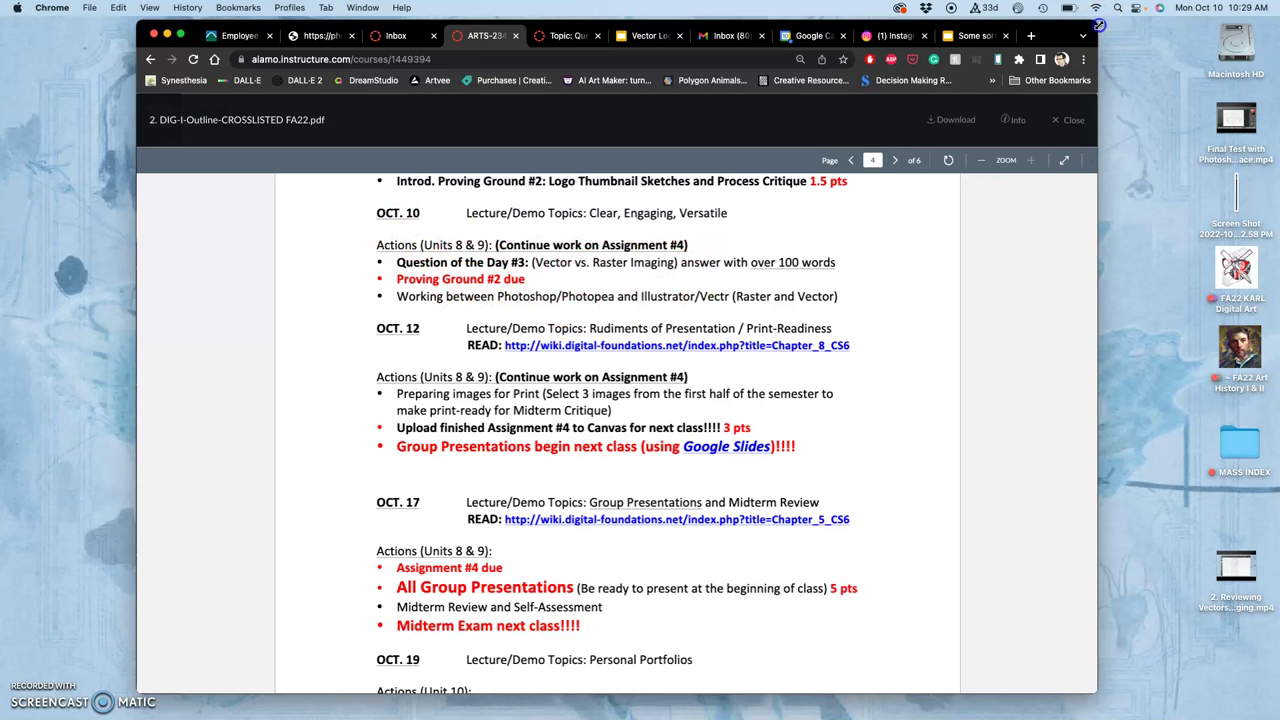
left_click_drag(1098, 24, 1080, 53)
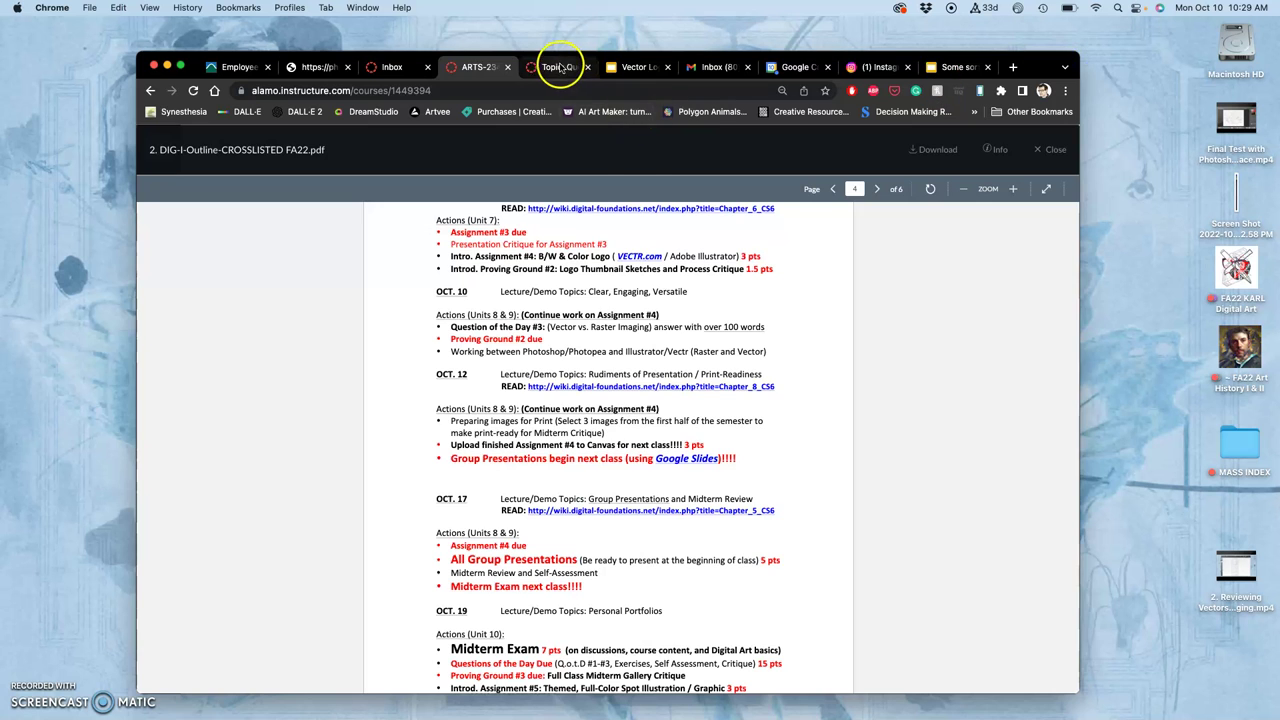
left_click(558, 67)
scroll(671, 300, "down", 4)
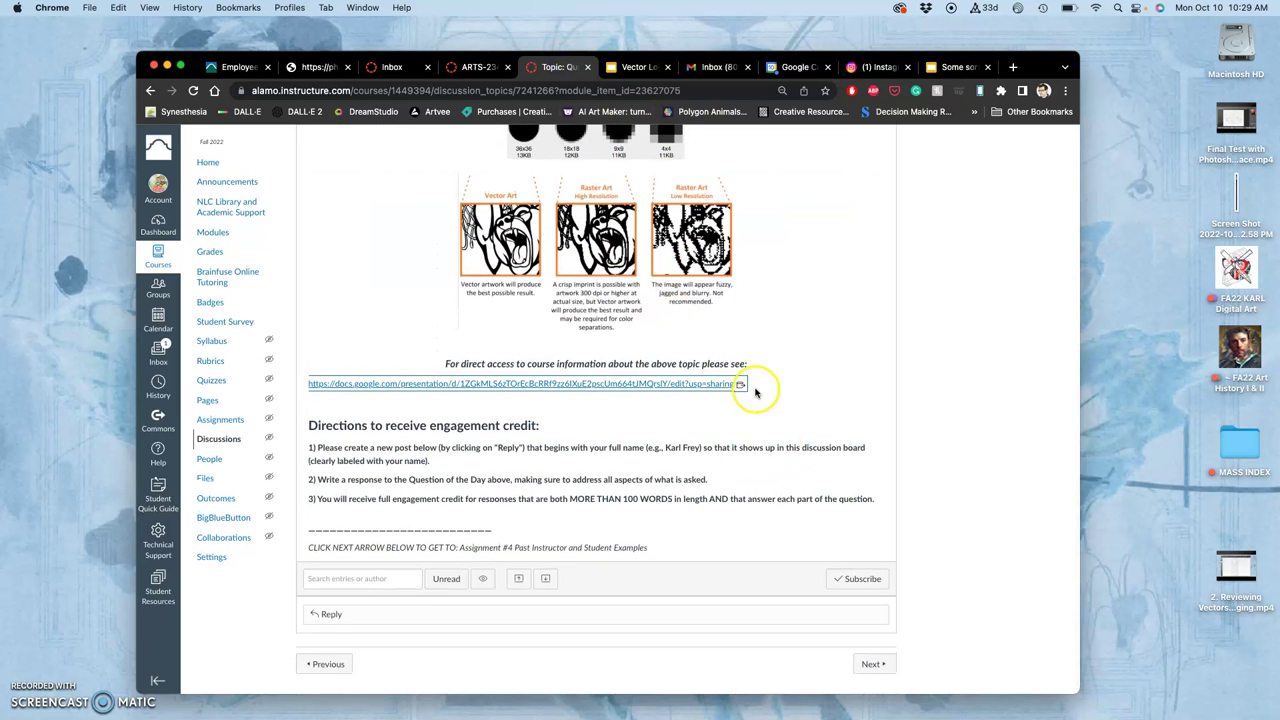
scroll(757, 394, "up", 5)
scroll(757, 388, "down", 5)
Step: Move on to the Assignment #4 examples page and look through it
left_click(870, 664)
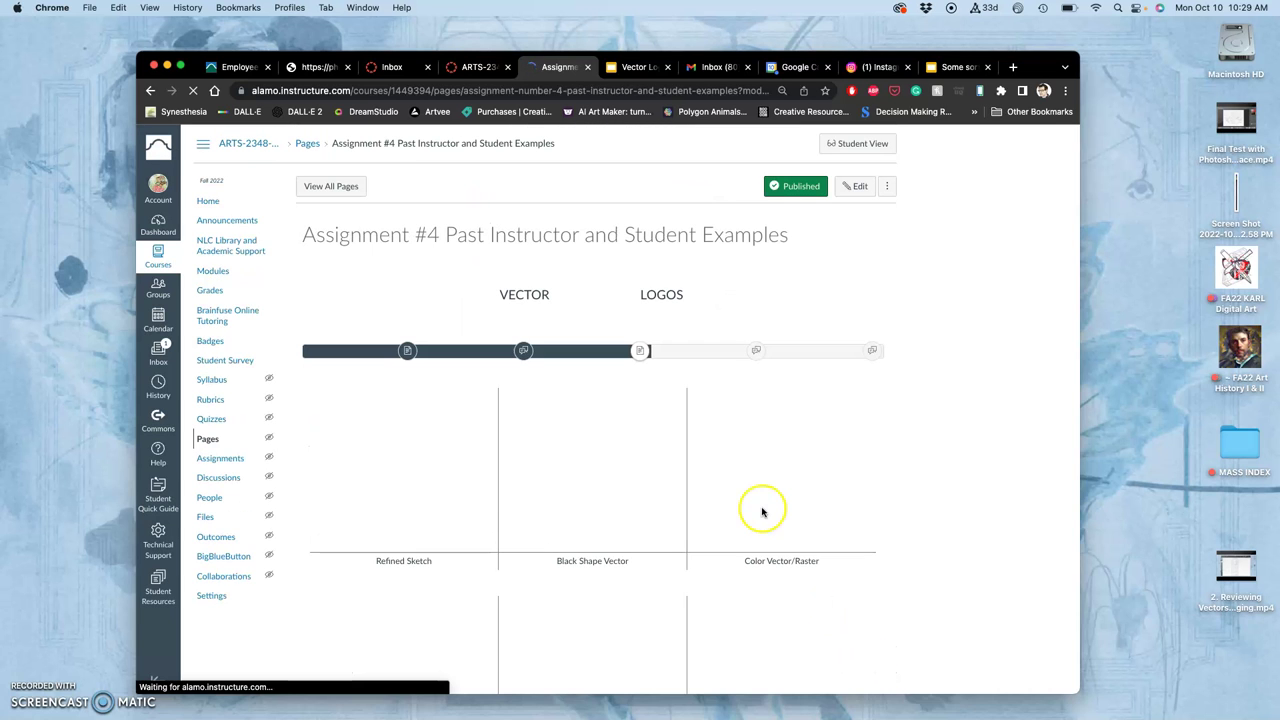
scroll(788, 517, "down", 5)
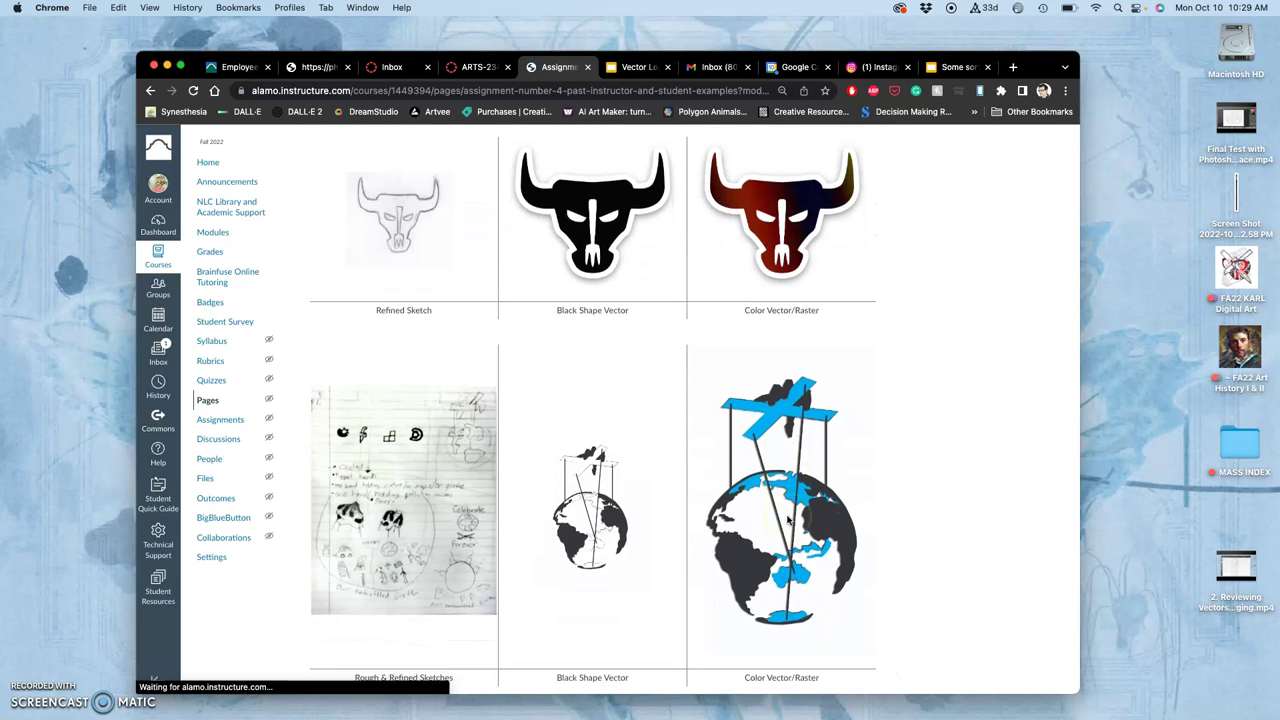
scroll(788, 517, "down", 1)
scroll(600, 490, "up", 1)
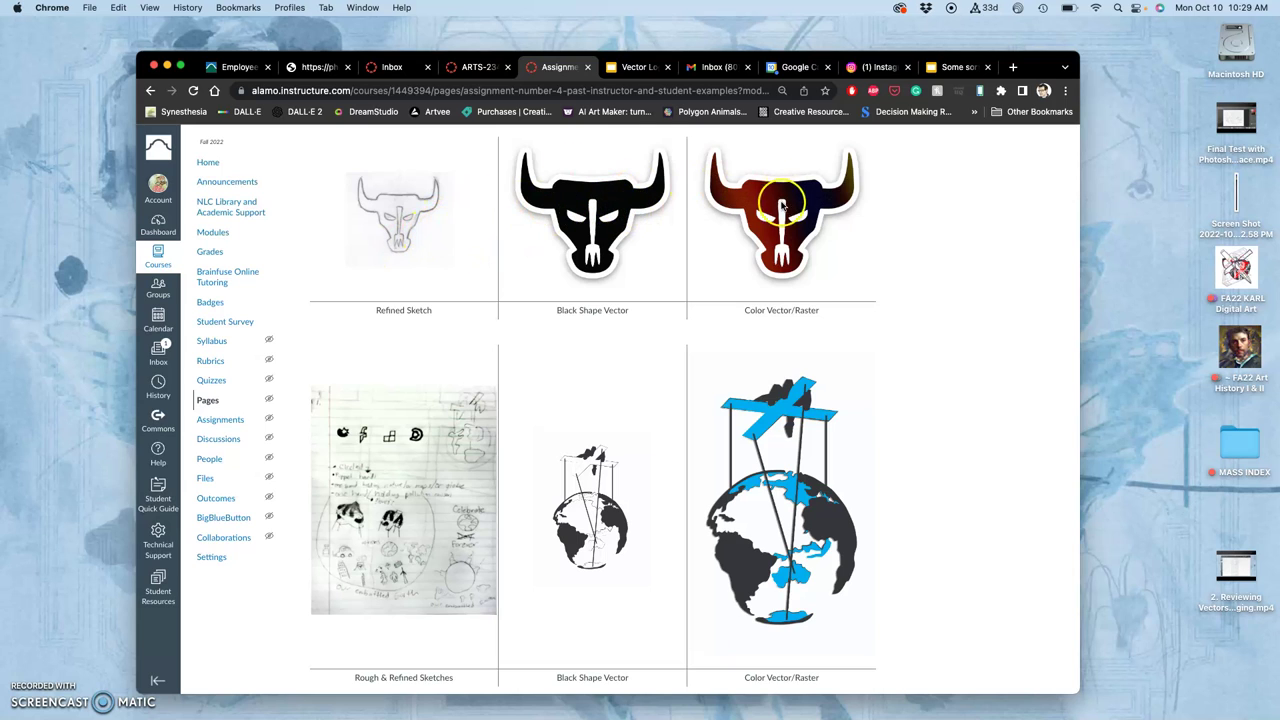
scroll(780, 270, "down", 10)
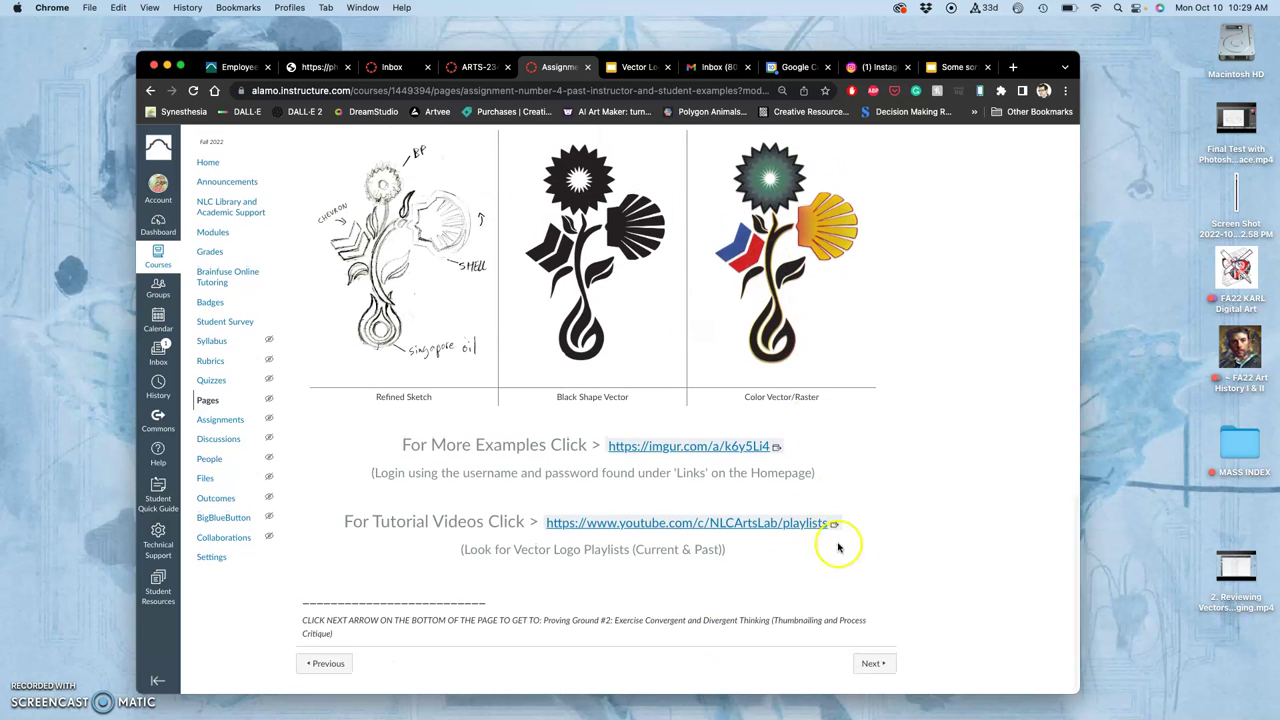
Step: Open the thumbnail-sketch discussion, read the mascot re-branding post, and compare it with the slides
left_click(870, 663)
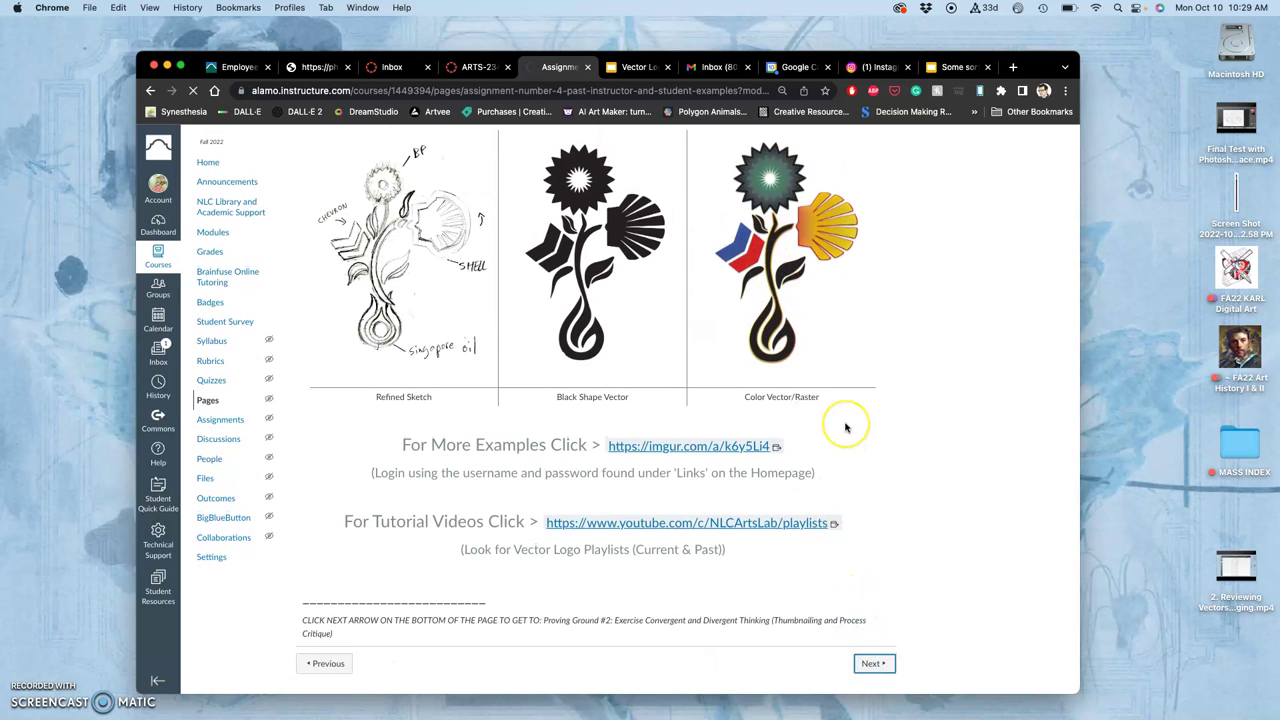
scroll(640, 320, "down", 2)
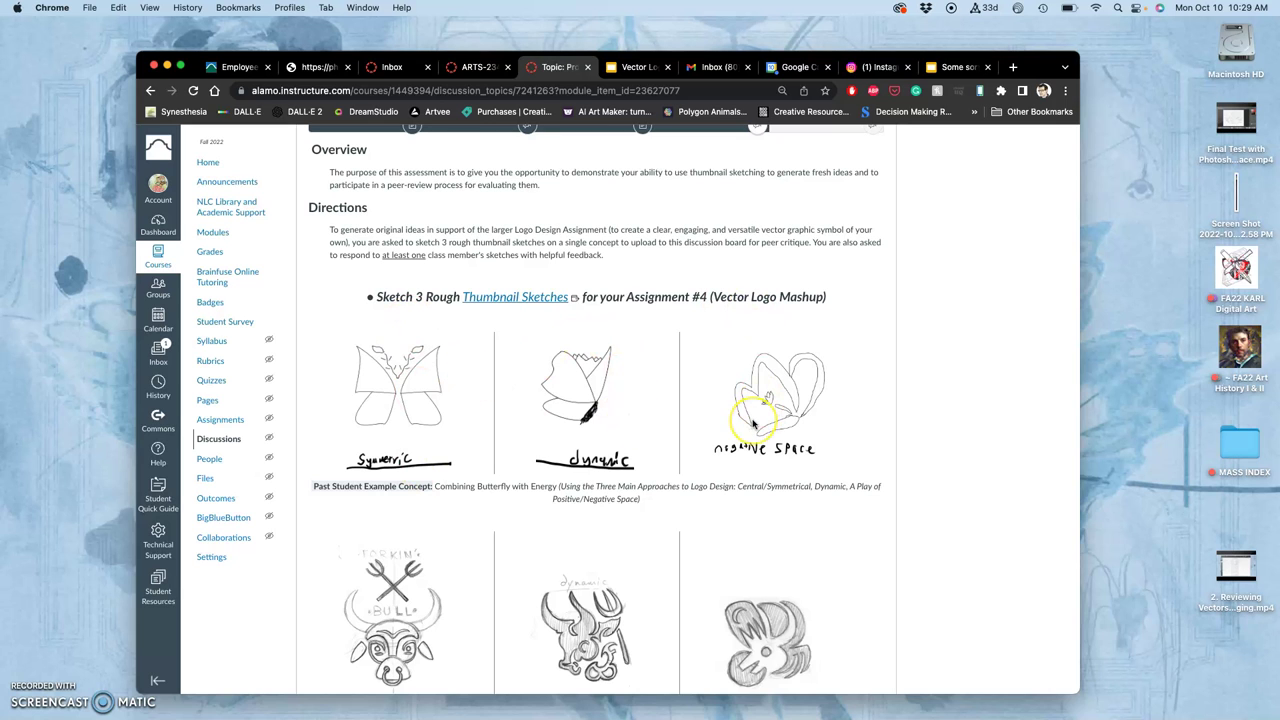
scroll(753, 424, "down", 15)
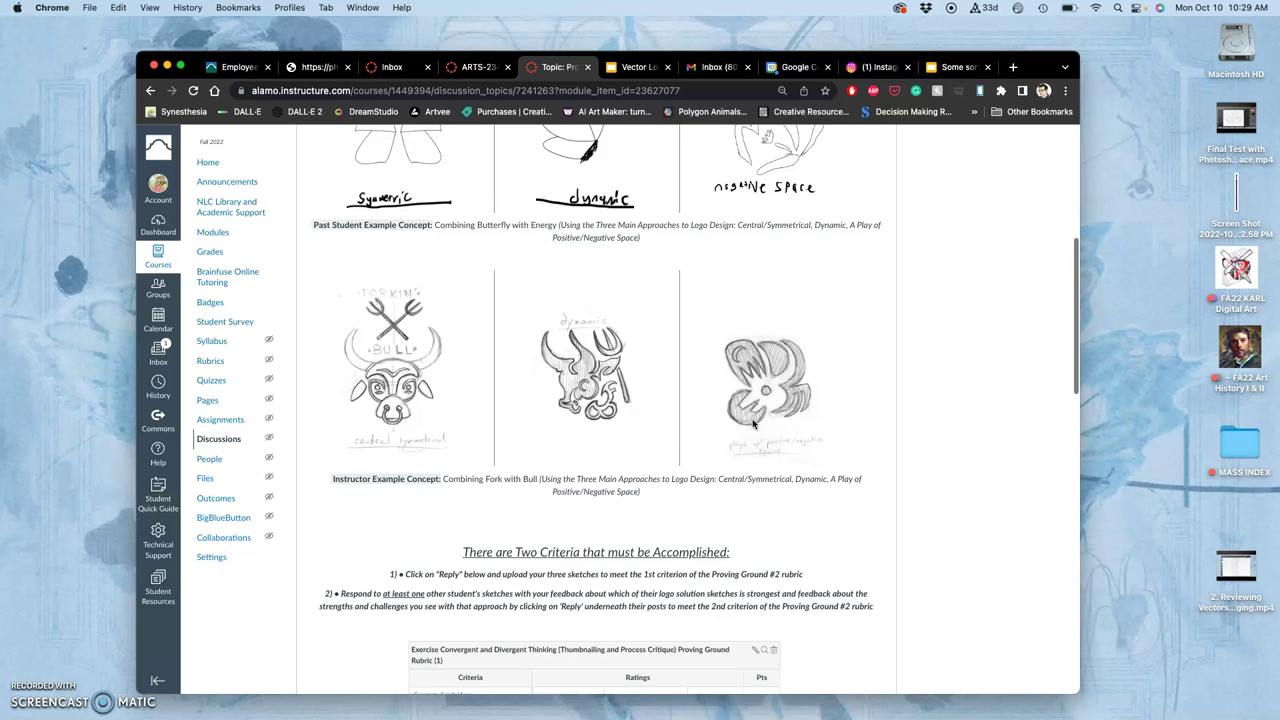
scroll(753, 424, "down", 10)
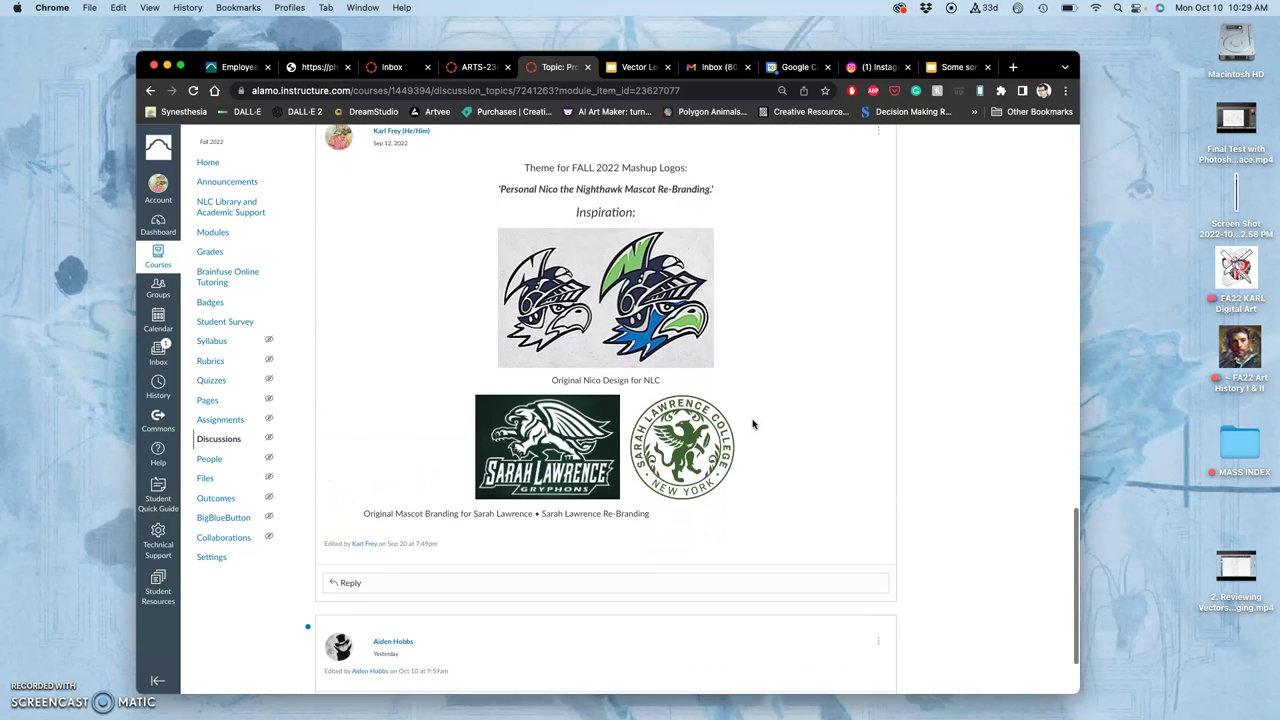
scroll(753, 424, "up", 3)
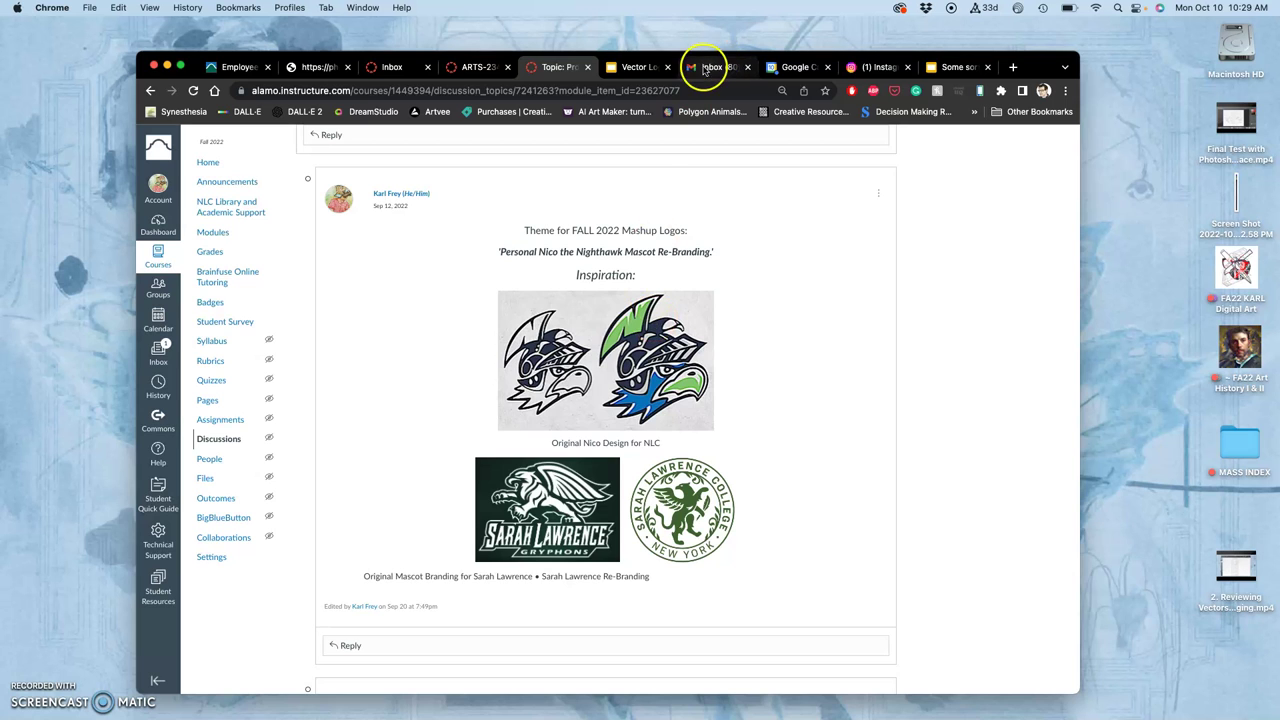
left_click(640, 67)
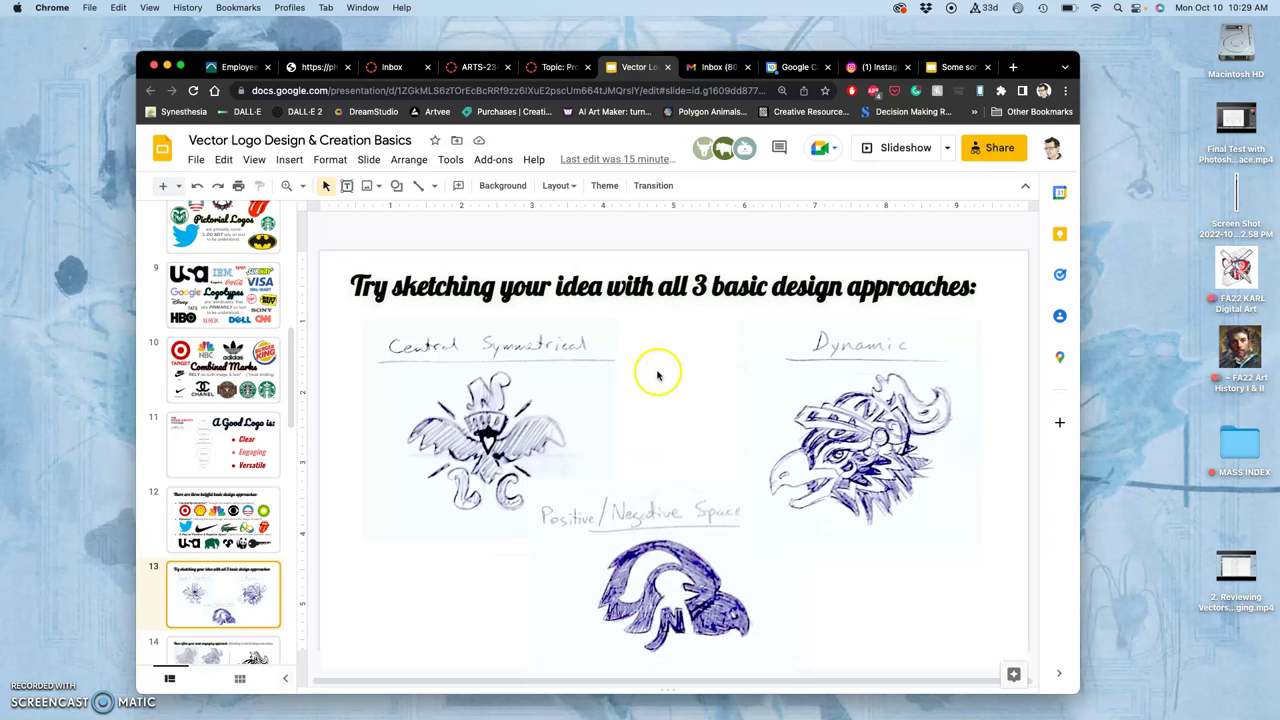
left_click(557, 67)
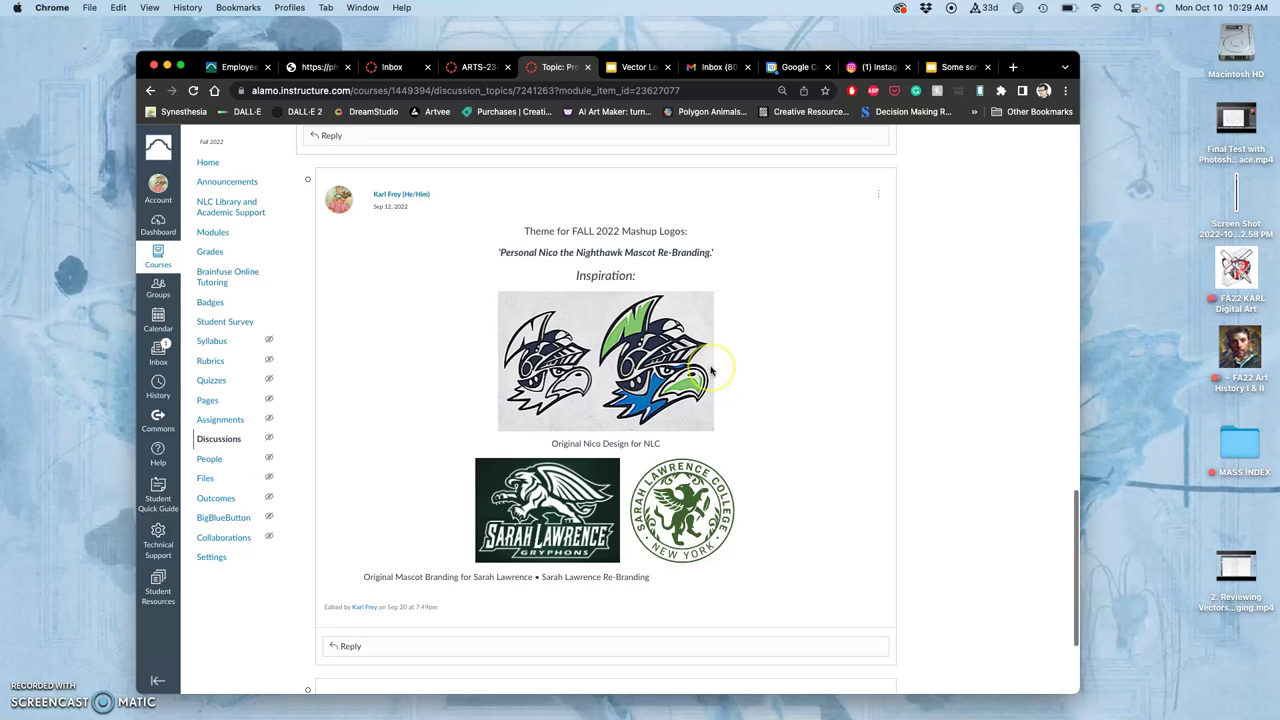
scroll(715, 365, "up", 1)
mouse_move(8, 190)
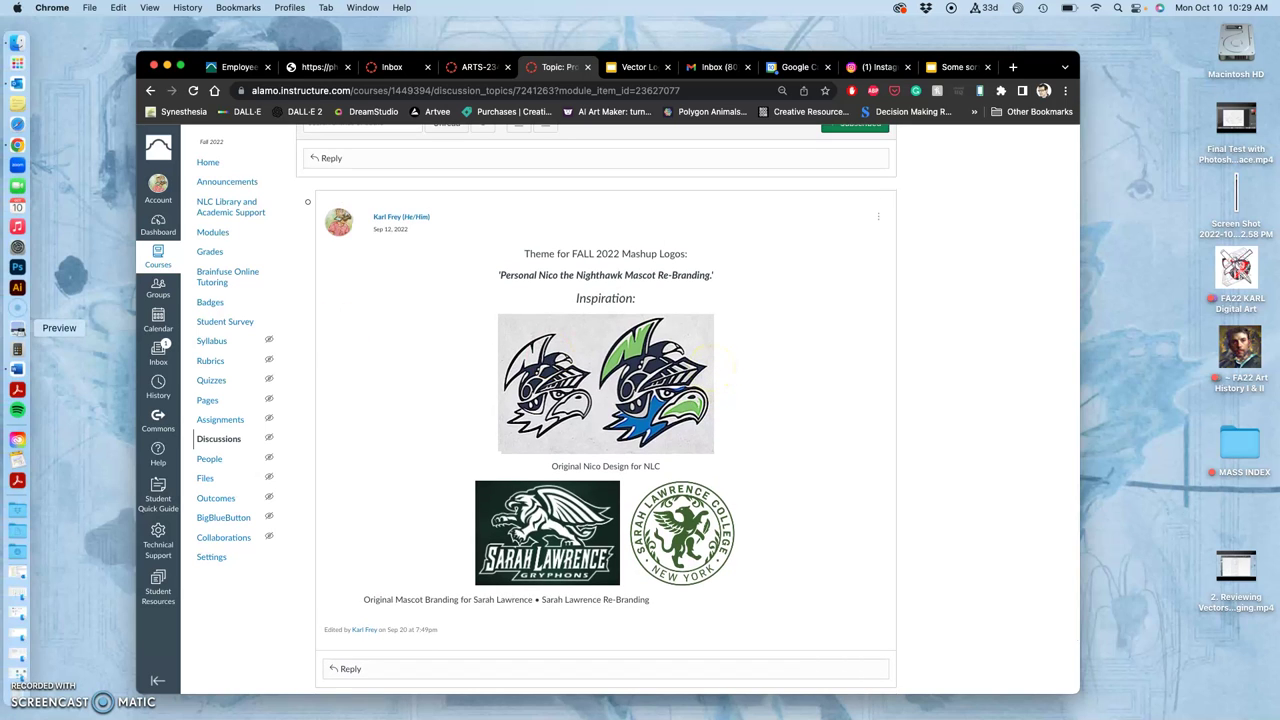
Step: Screenshot the Central Symmetrical, Dynamic and Positive/Negative Space sketches from the FaceTime camera, then close FaceTime
left_click(13, 189)
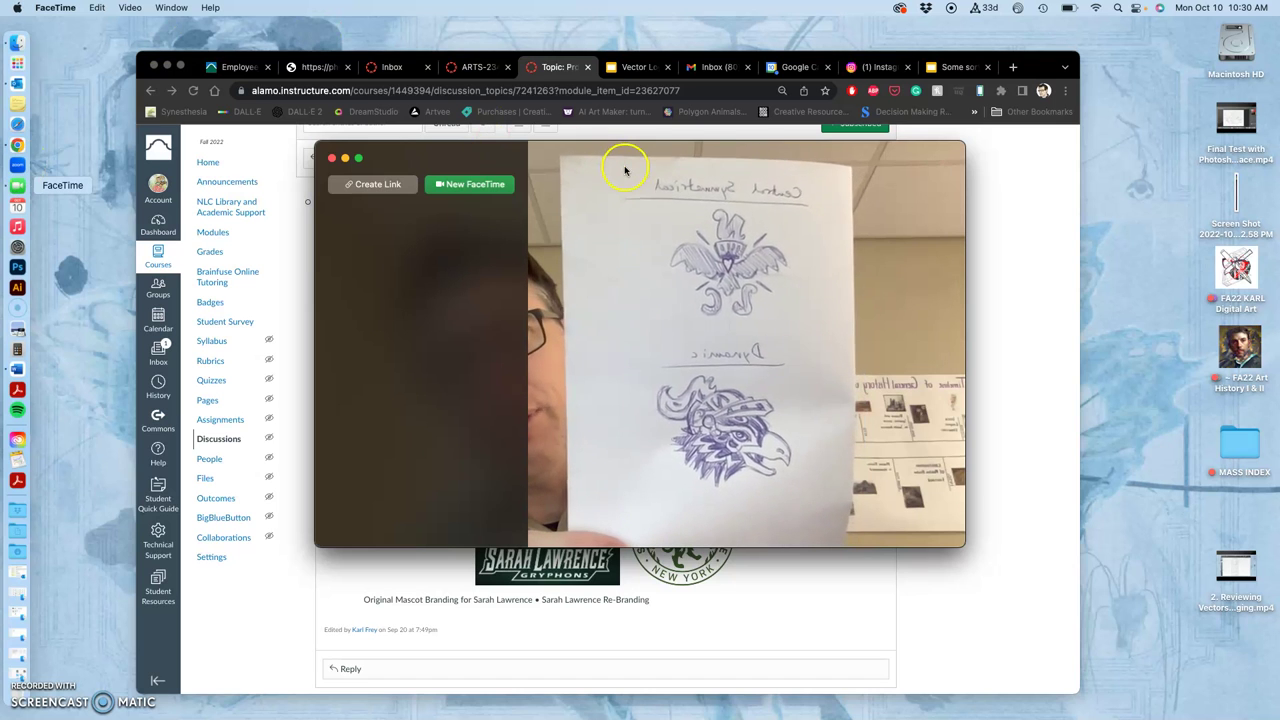
left_click_drag(611, 163, 838, 507)
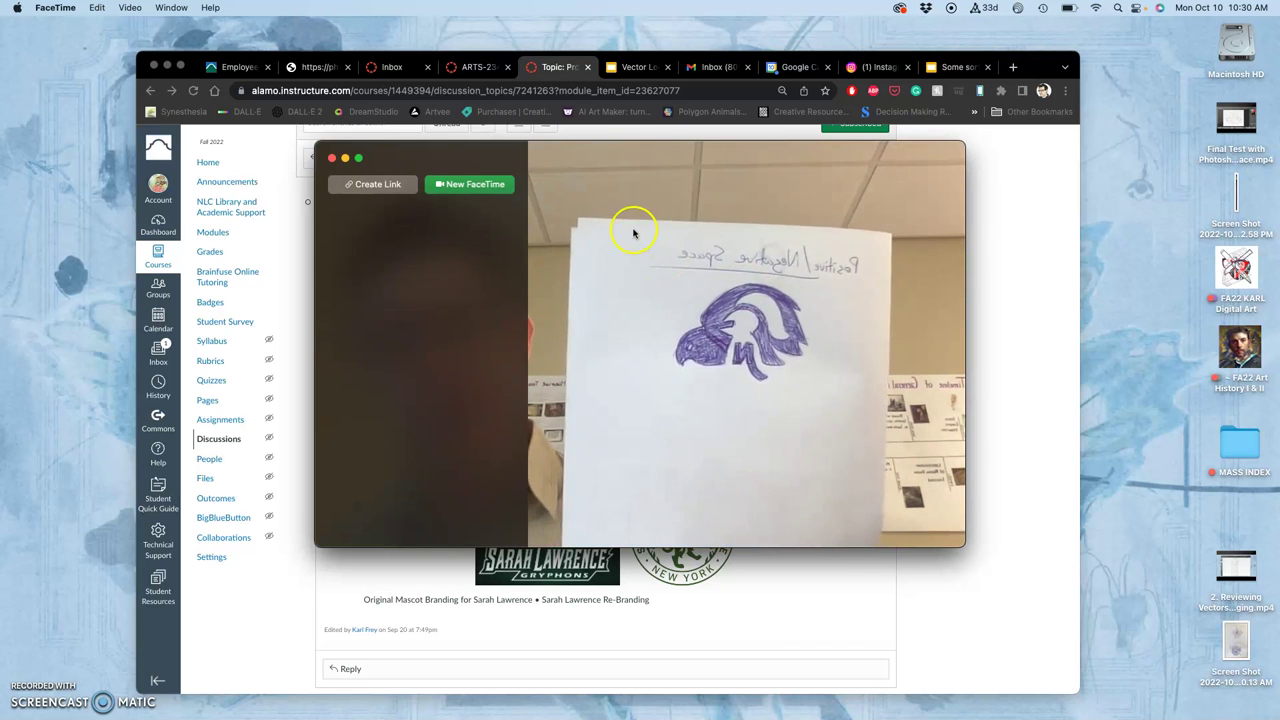
left_click_drag(633, 232, 873, 450)
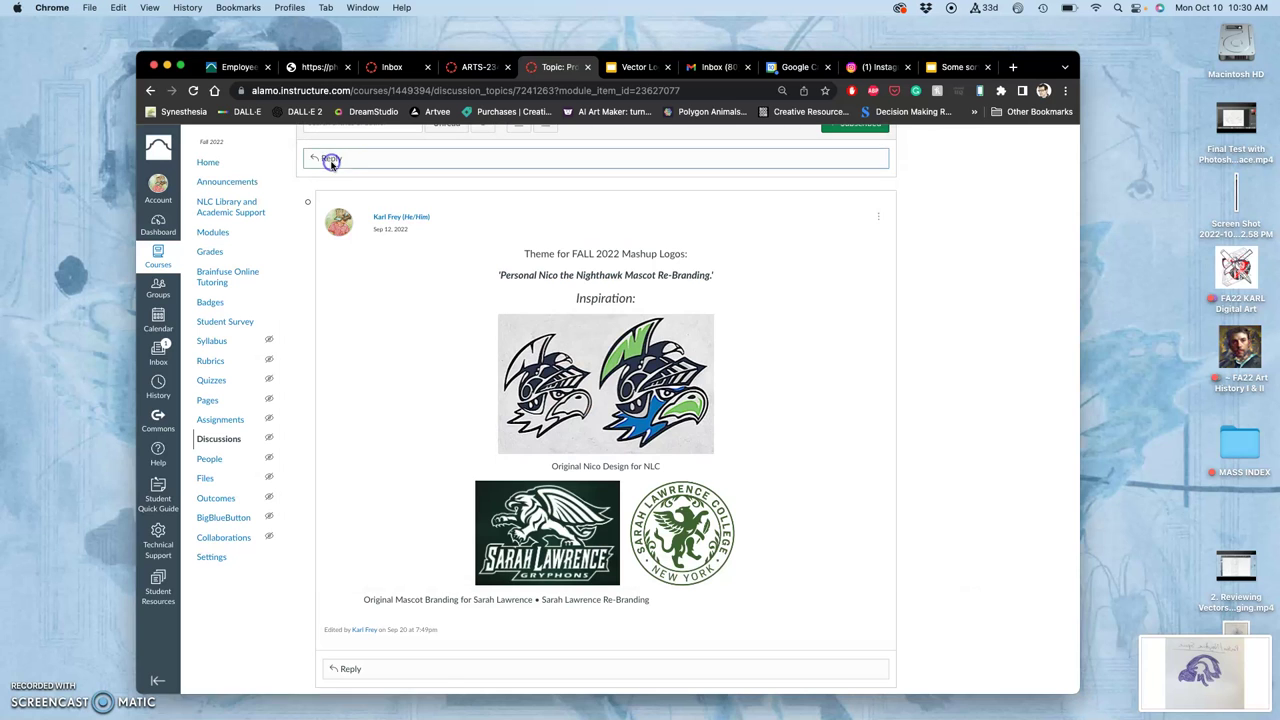
left_click(332, 158)
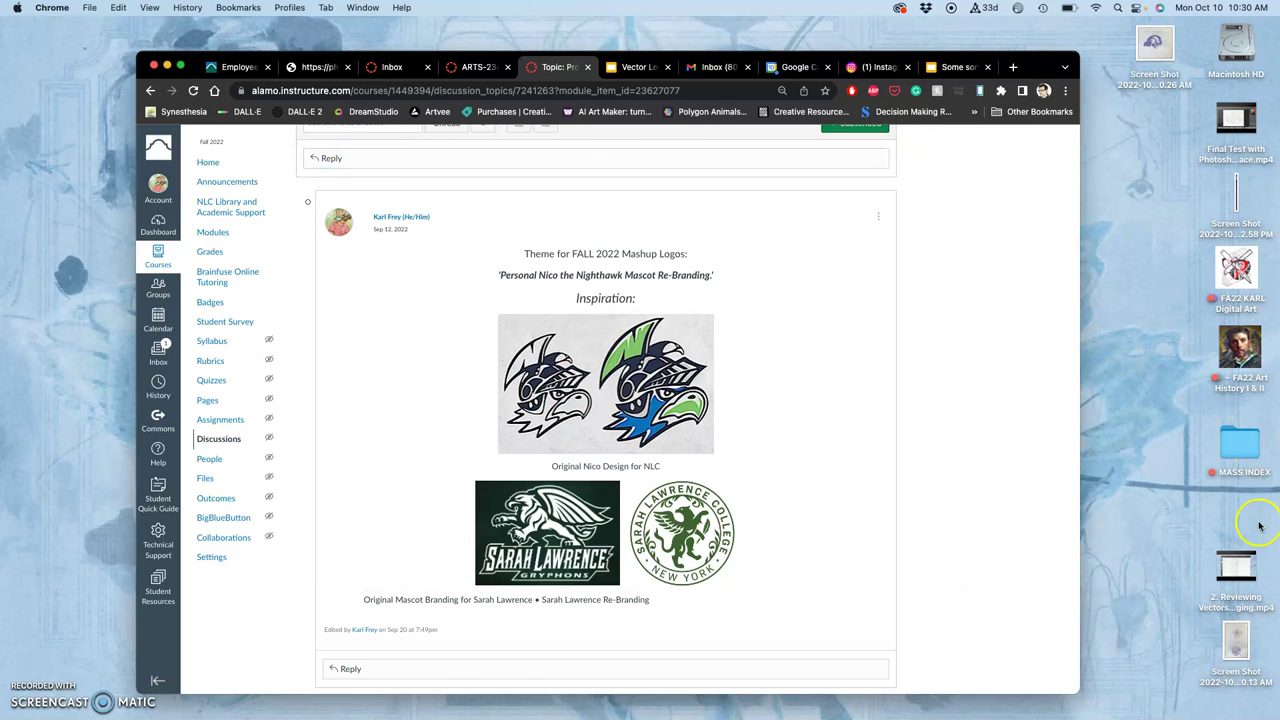
Step: Flip the Central Symmetrical sketch screenshot, auto-level it, cool its temperature, adjust its levels, then close it
double_click(1238, 636)
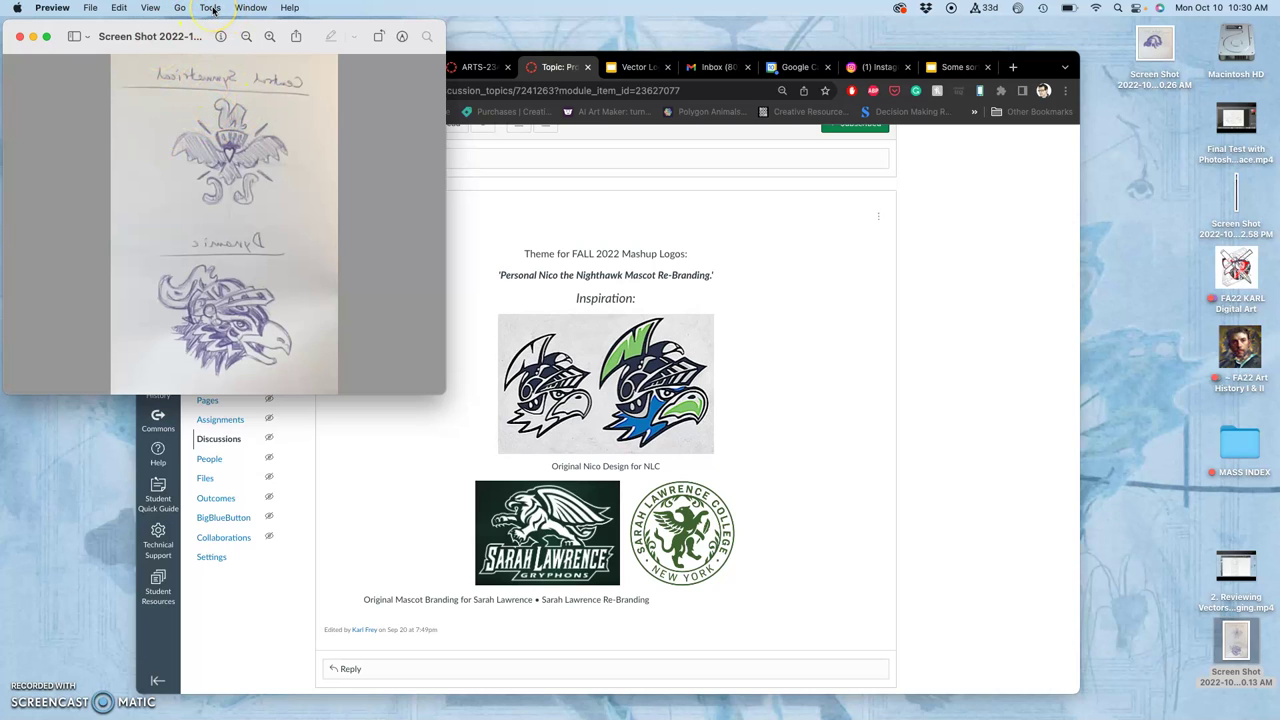
left_click(211, 8)
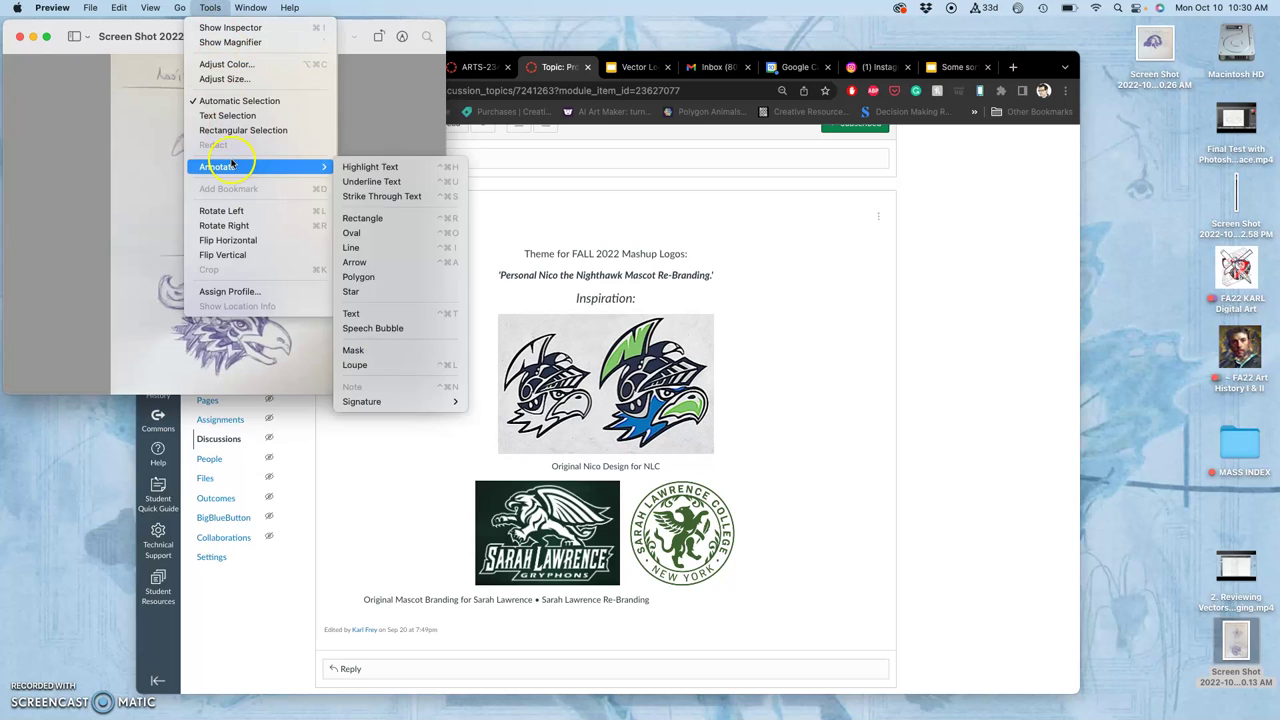
left_click(228, 240)
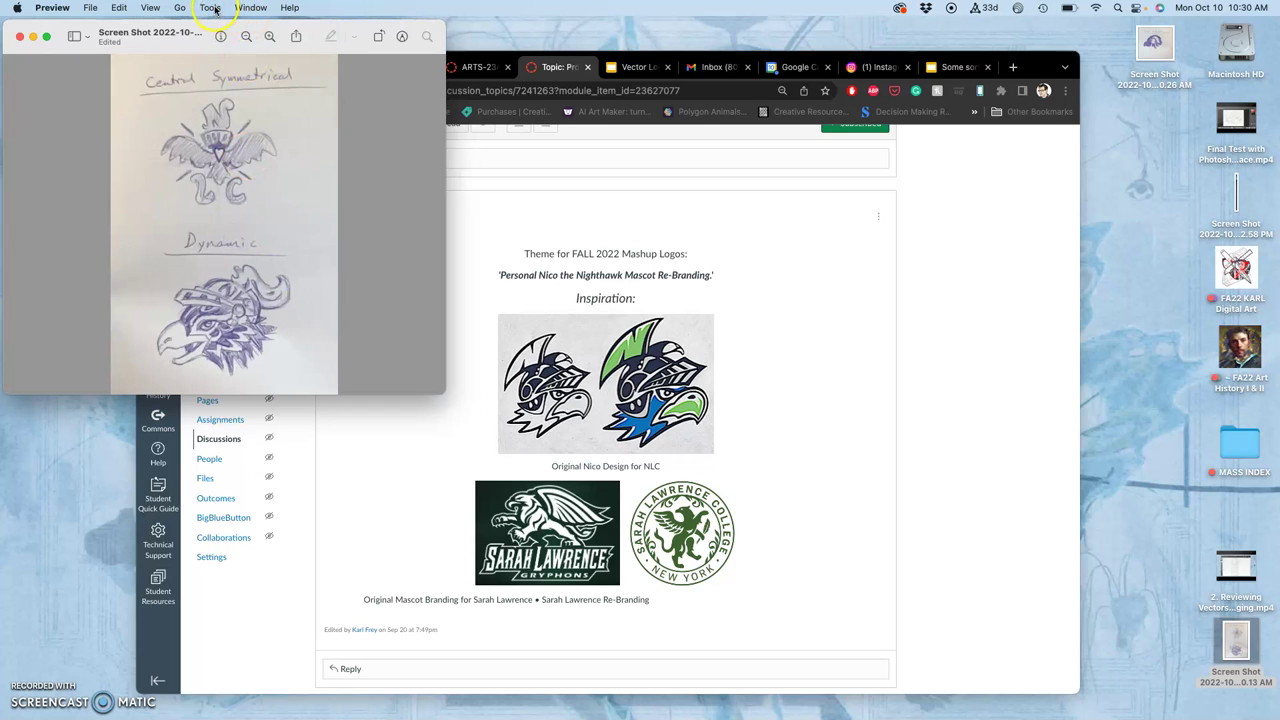
left_click(212, 8)
left_click(228, 60)
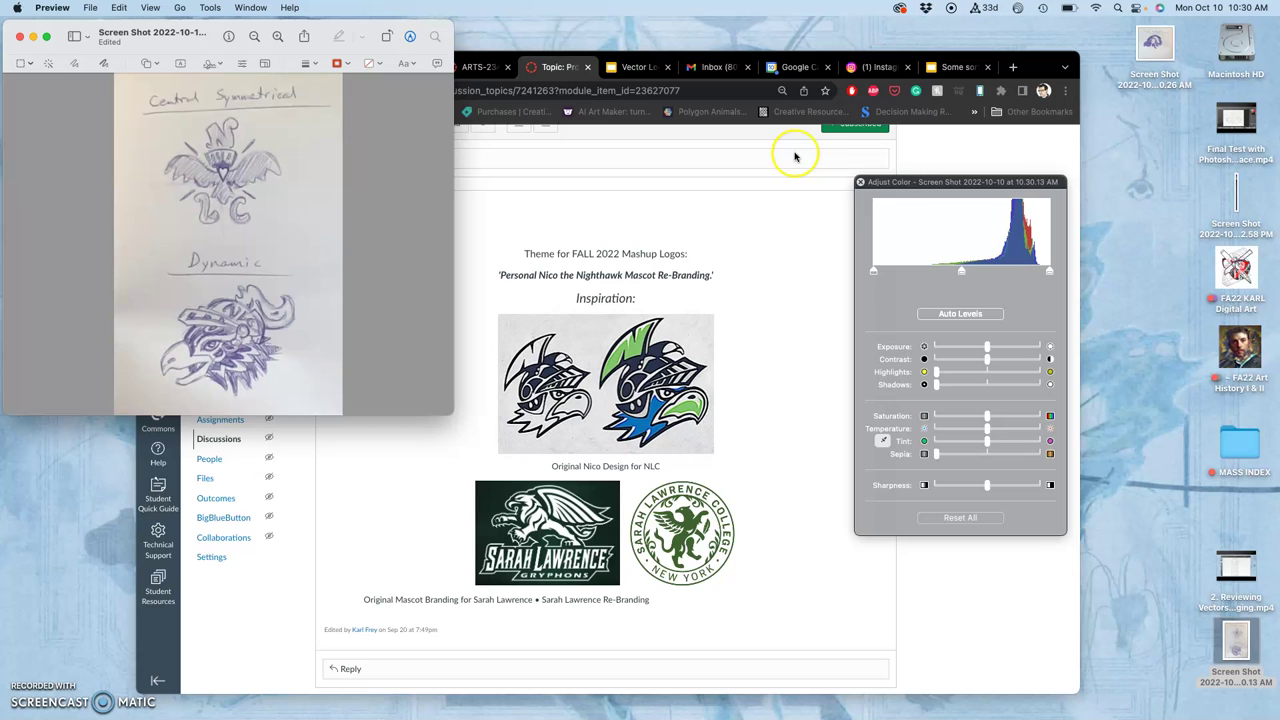
left_click(960, 313)
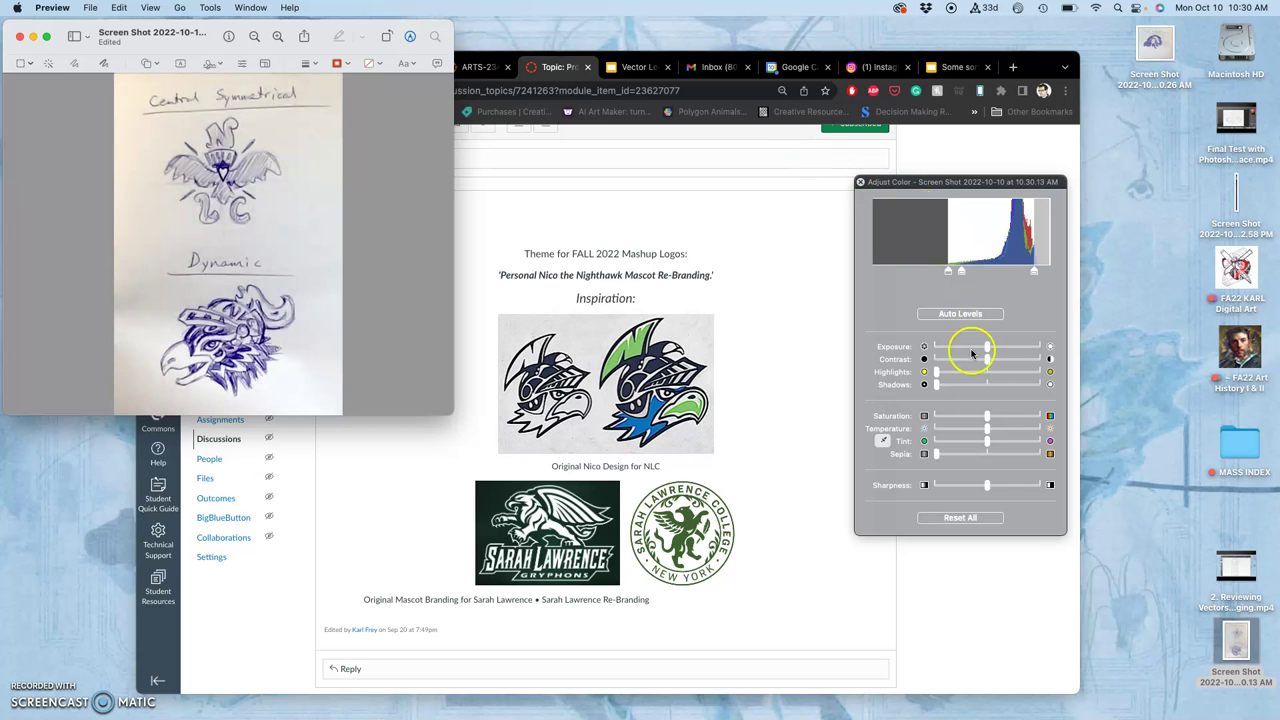
left_click_drag(988, 490, 1085, 482)
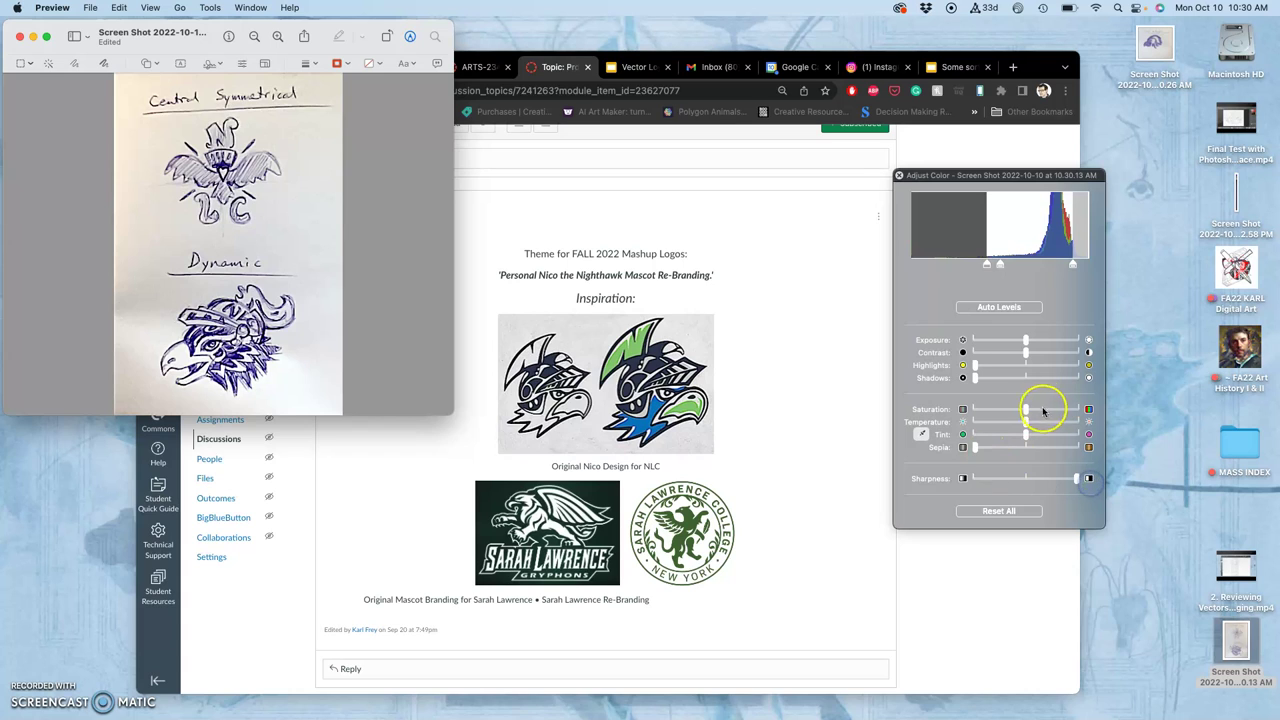
left_click_drag(1027, 421, 1007, 423)
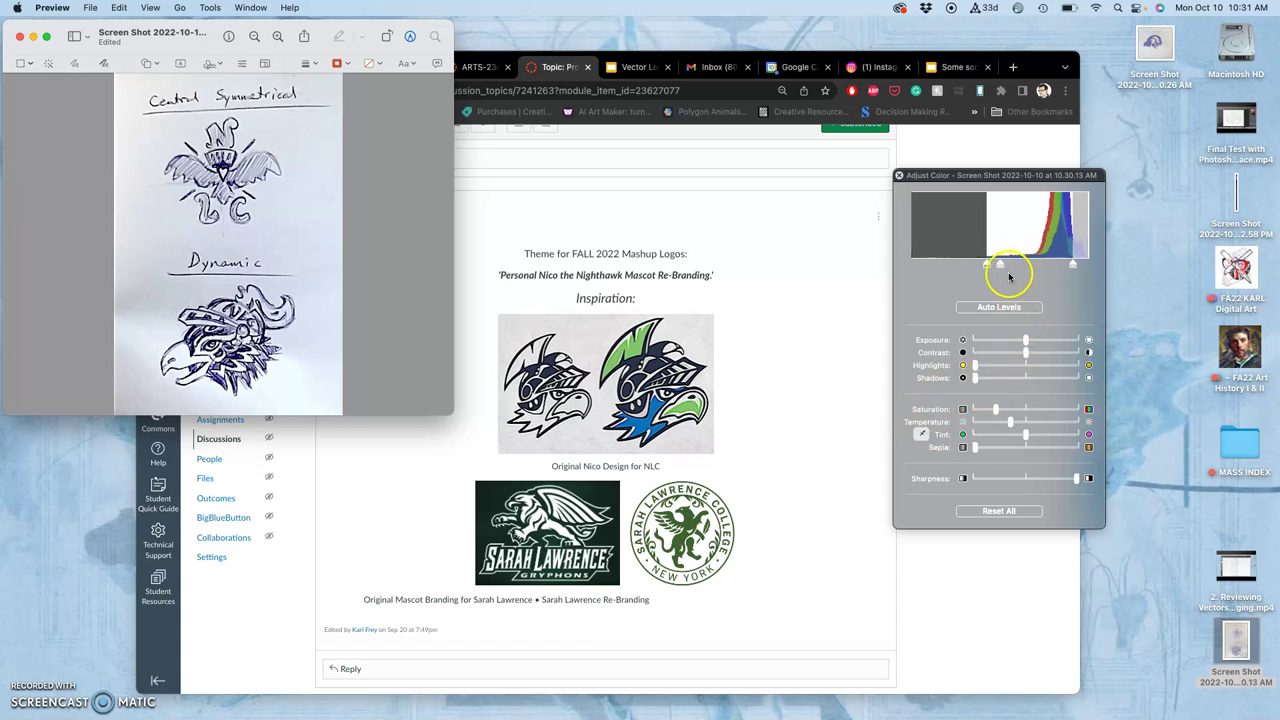
left_click_drag(1000, 264, 959, 268)
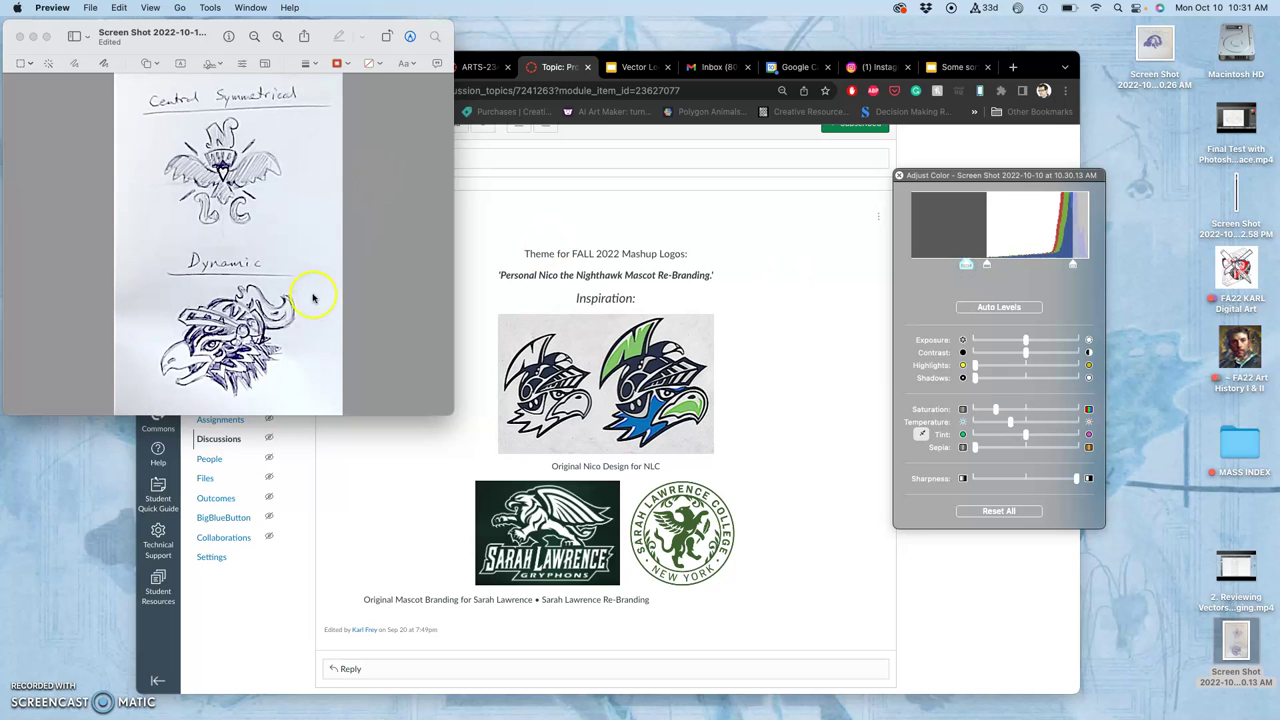
left_click(18, 37)
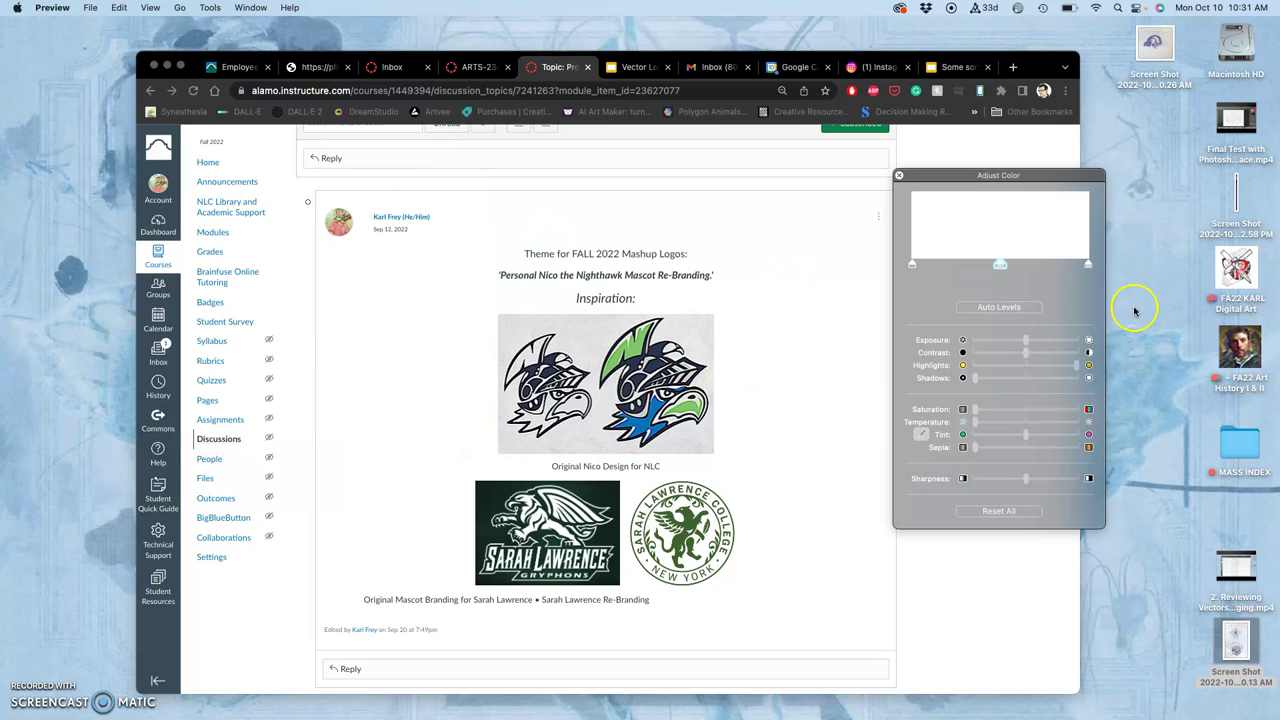
Step: Auto-level, sharpen, flip horizontally and slightly cool the Positive/Negative Space sketch, then close it
double_click(1152, 48)
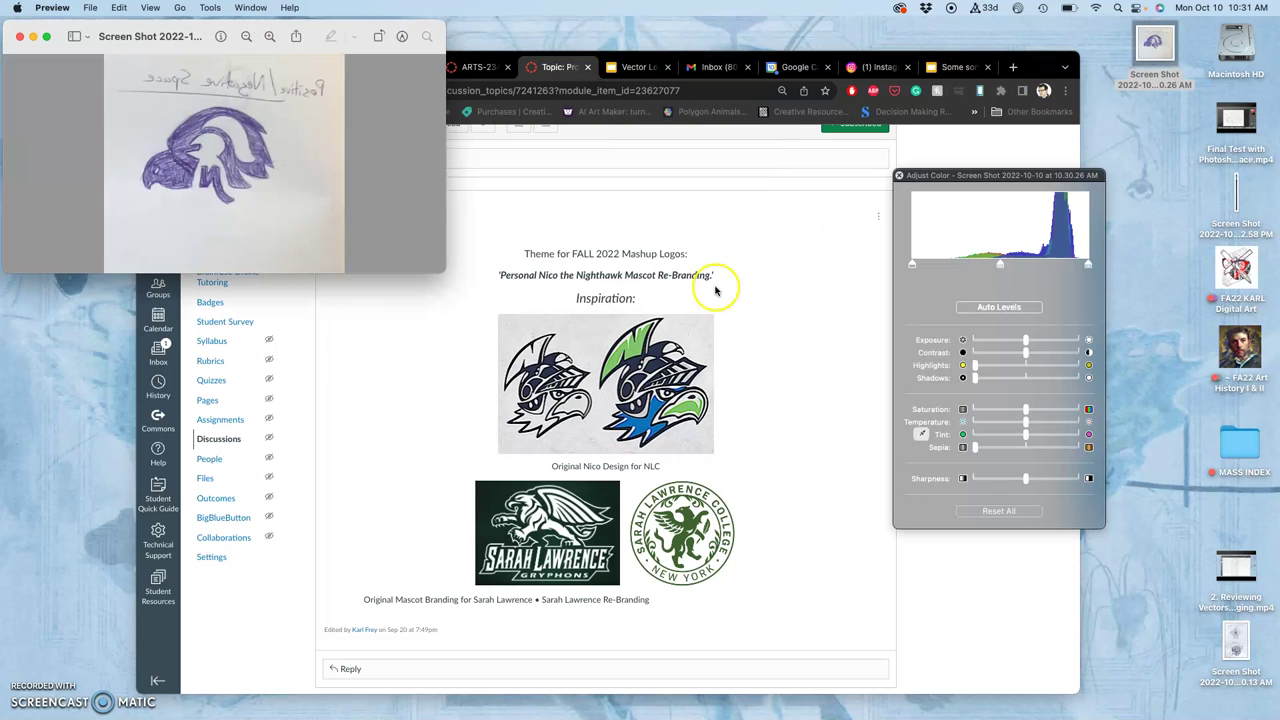
left_click_drag(348, 27, 426, 140)
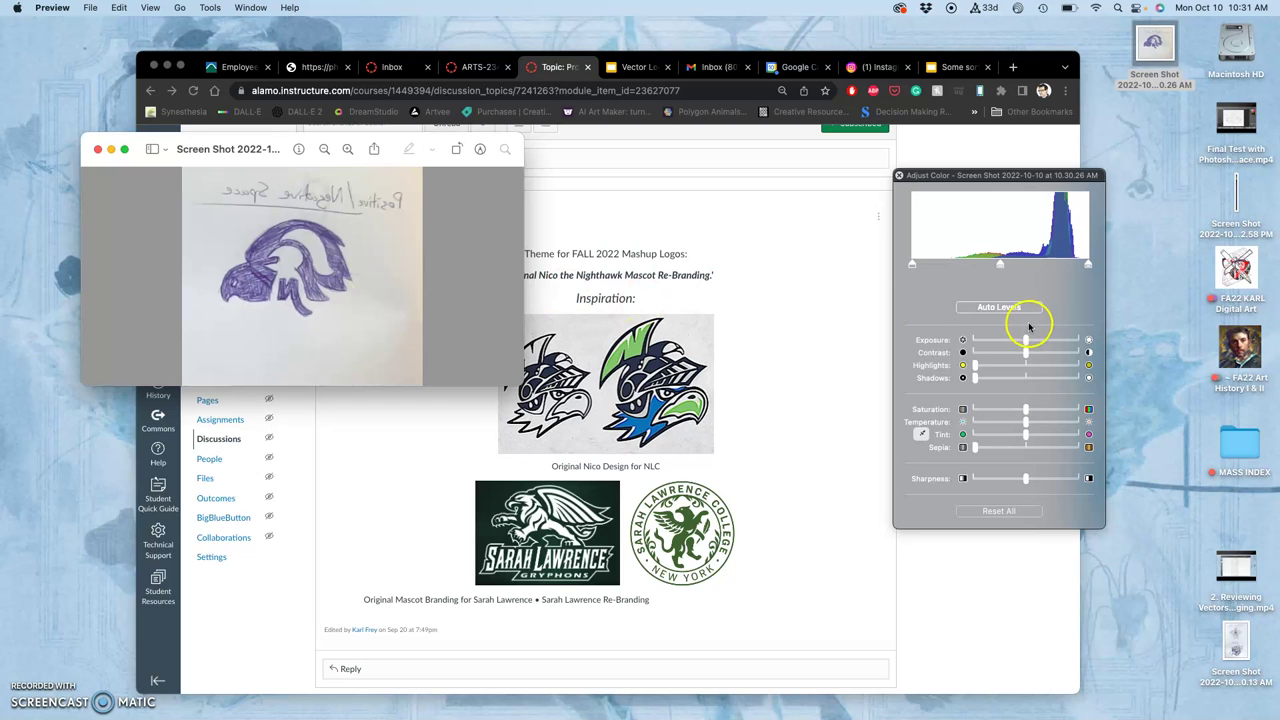
left_click(1000, 307)
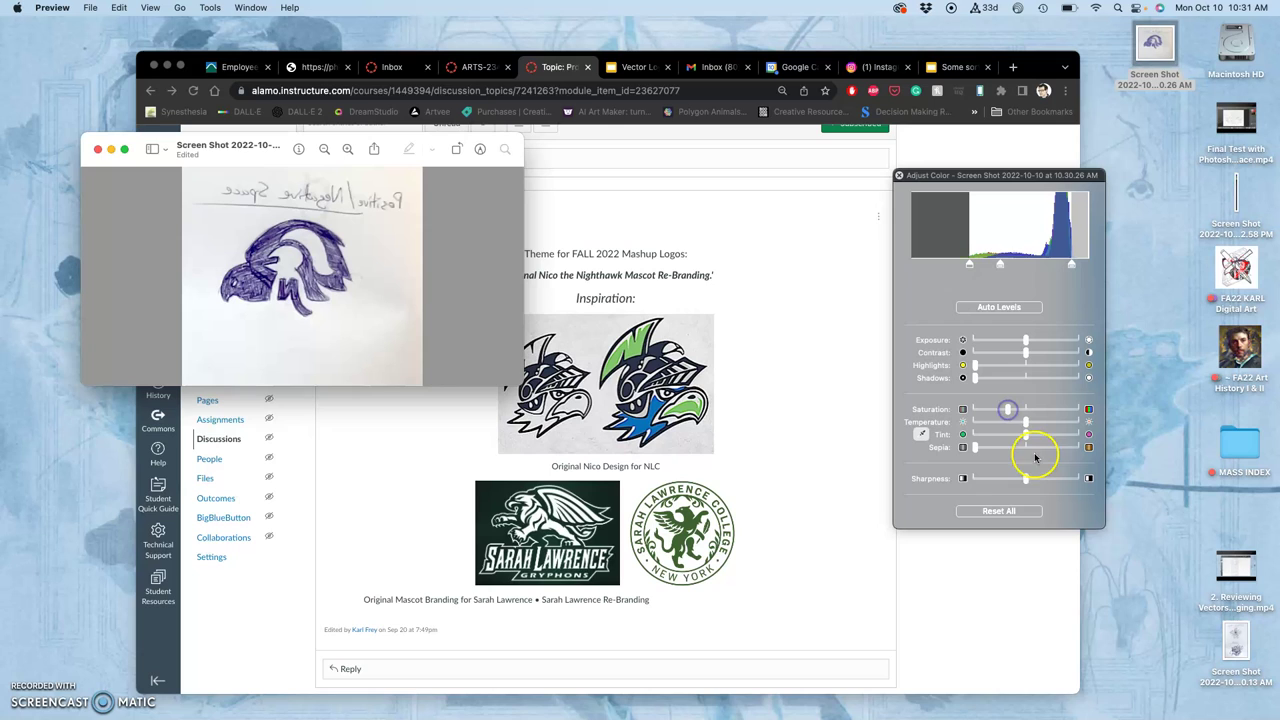
left_click_drag(1027, 479, 1097, 482)
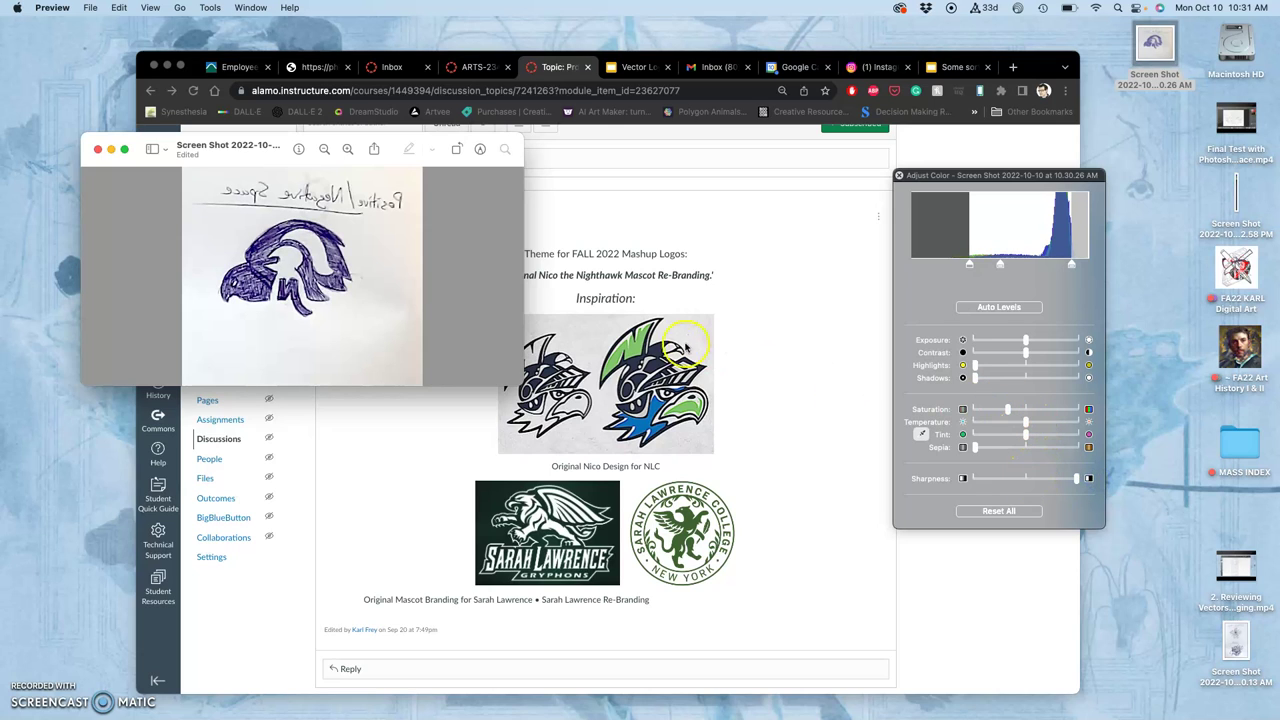
left_click(210, 7)
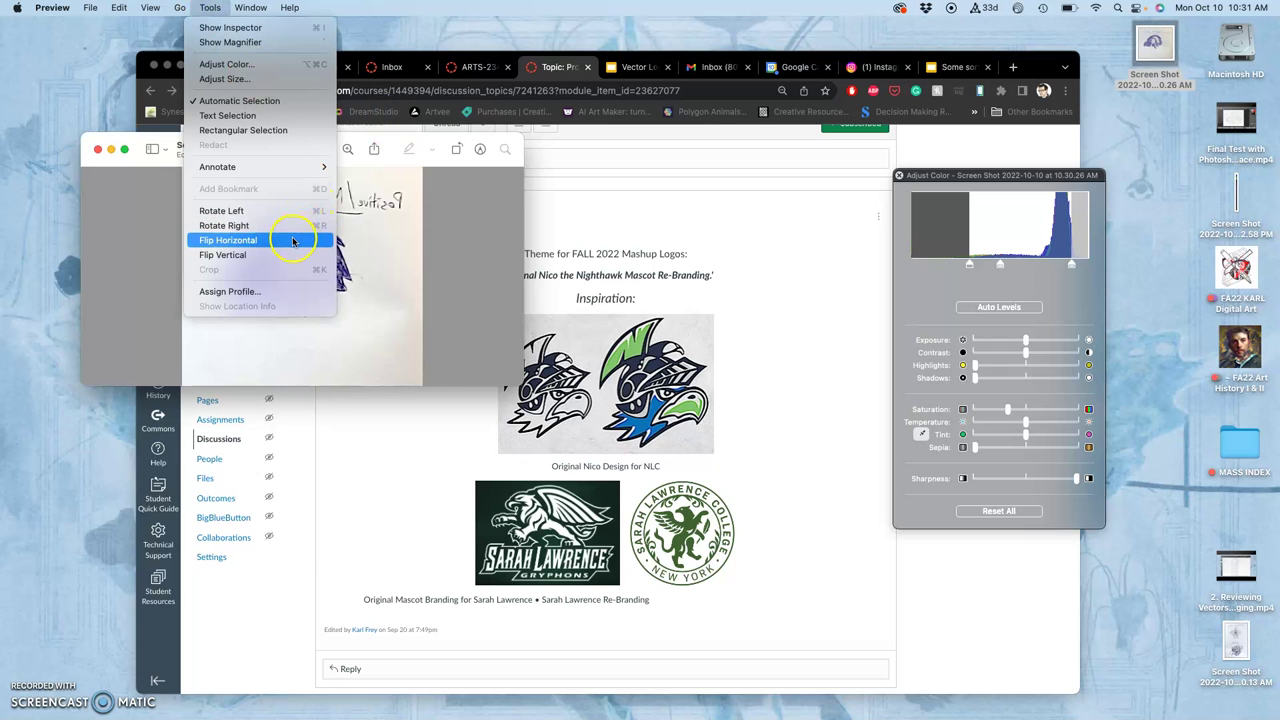
left_click(293, 240)
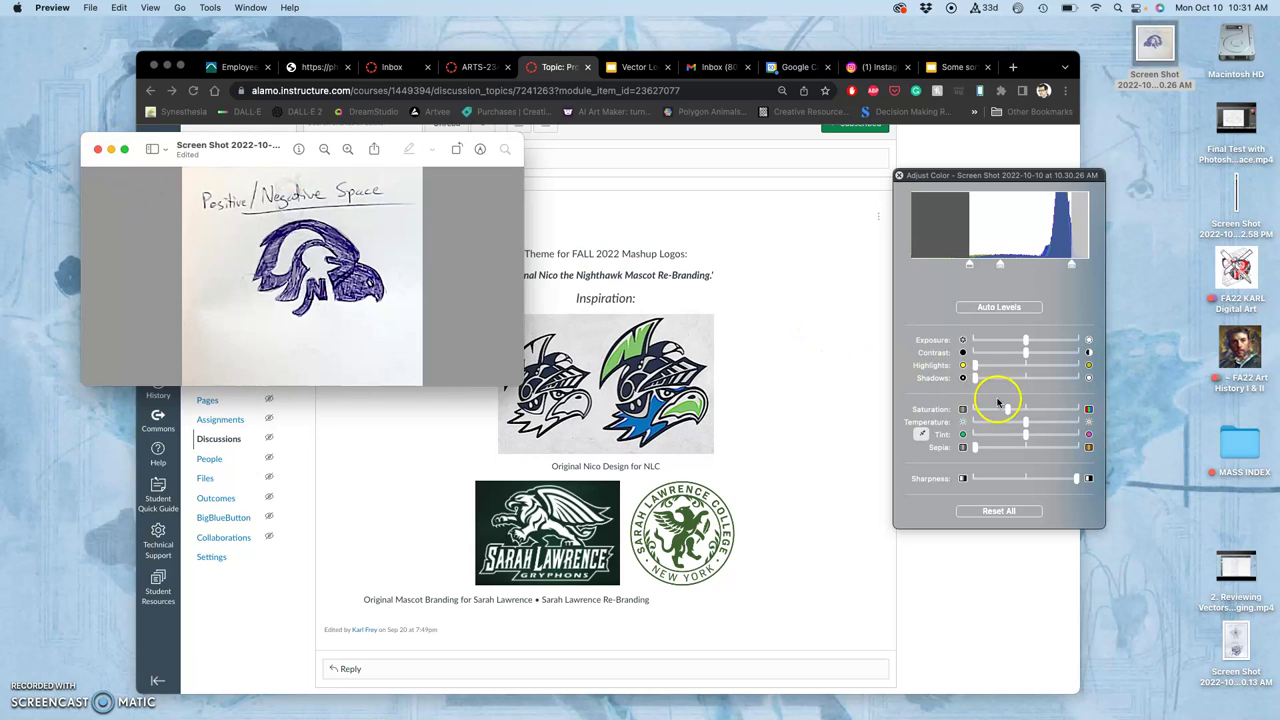
left_click_drag(1025, 426, 1017, 424)
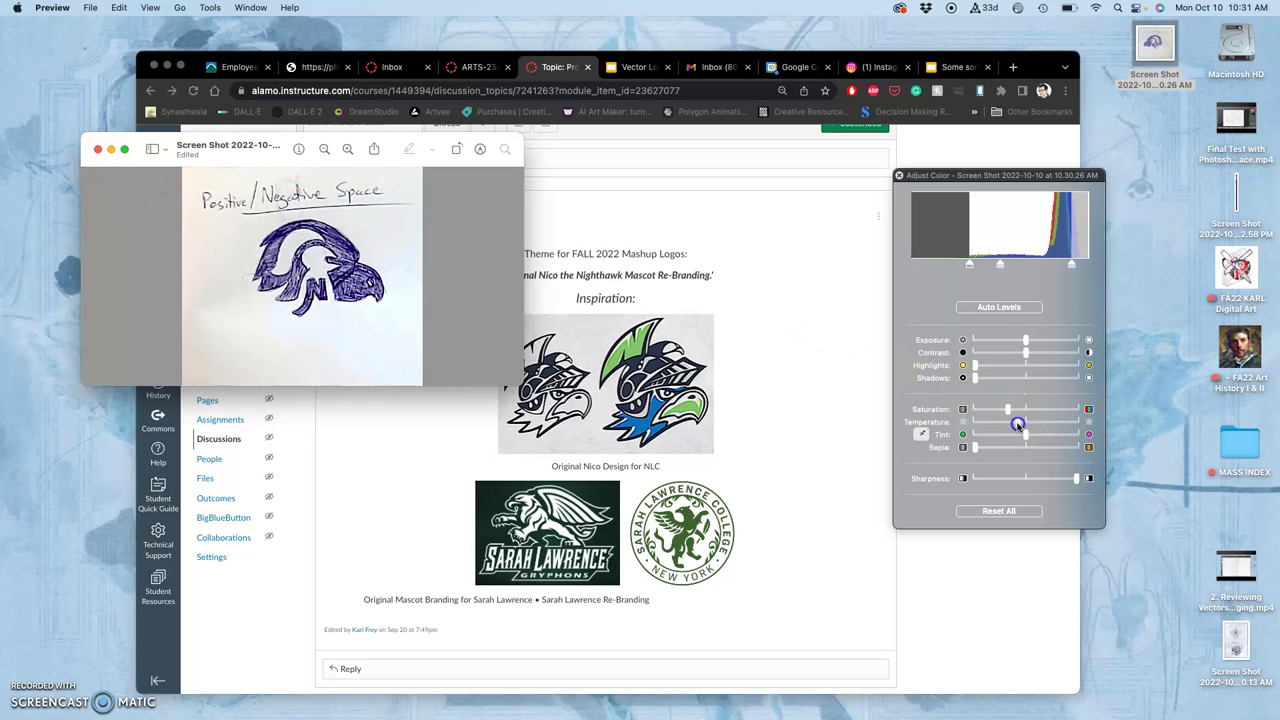
left_click(96, 150)
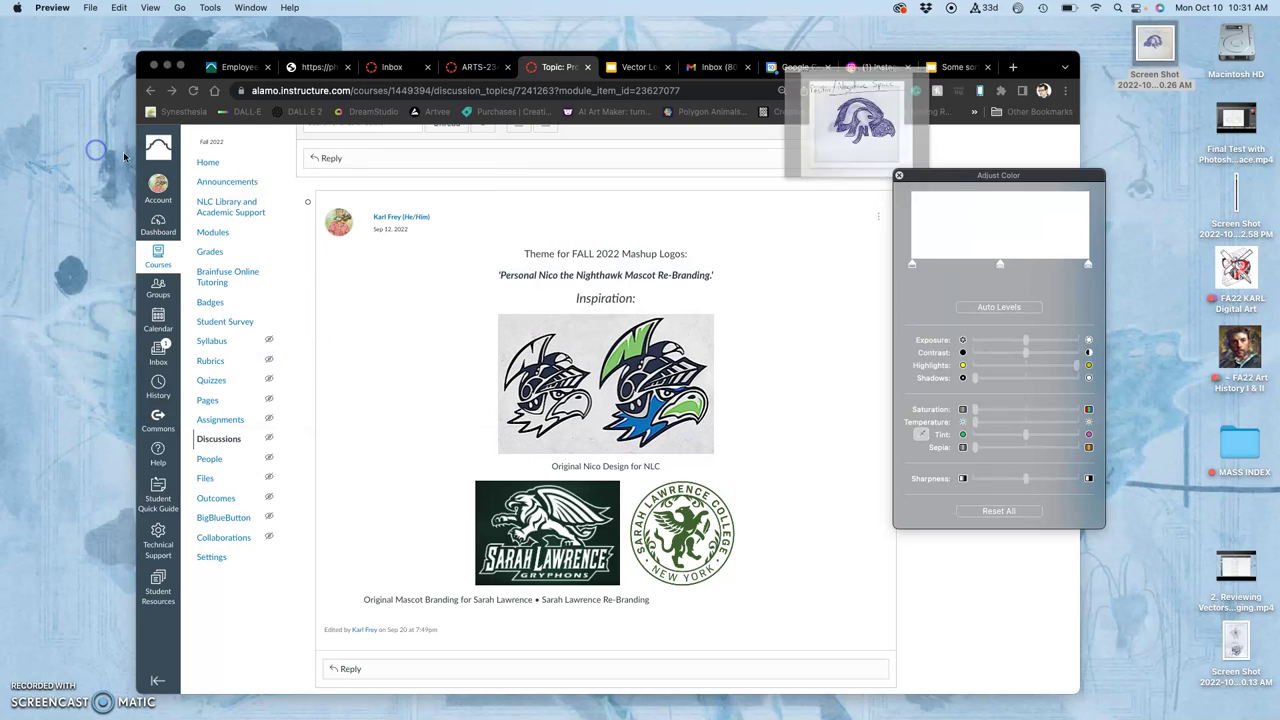
Step: Return to the Canvas discussion and open the action menu on the Fall 2022 theme post
left_click(742, 420)
scroll(731, 468, "down", 1)
scroll(731, 468, "down", 1)
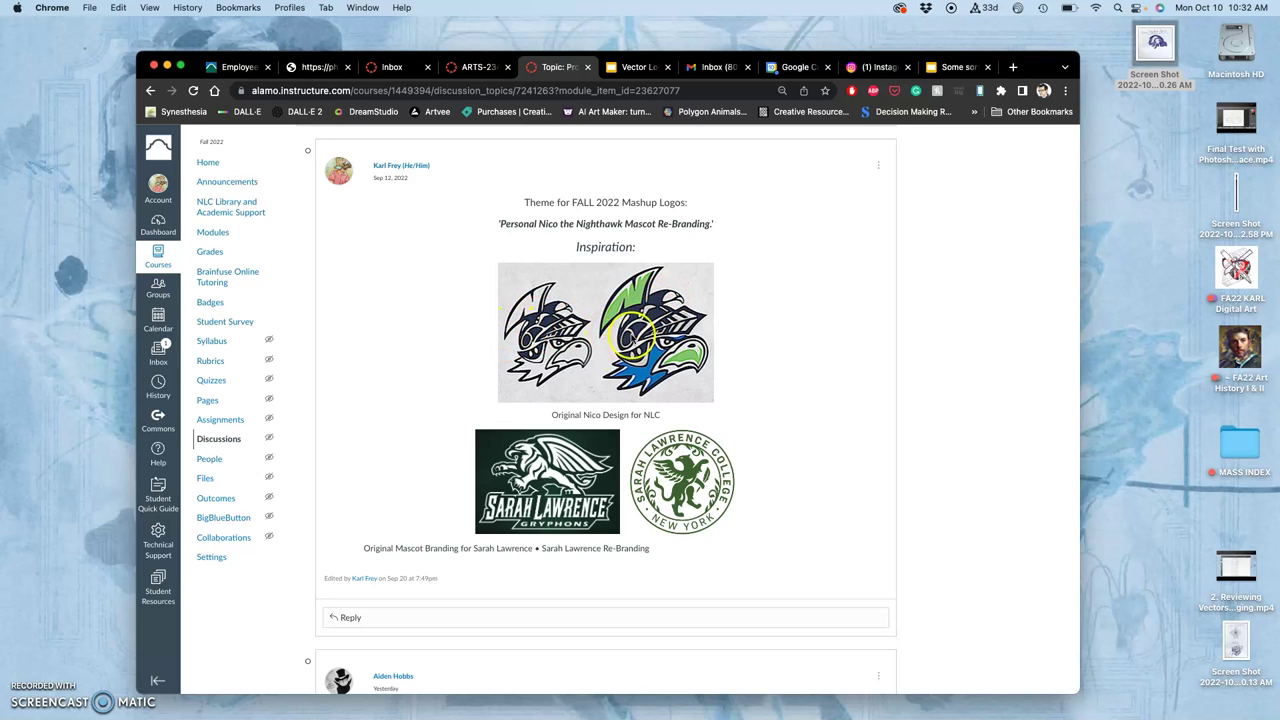
scroll(583, 368, "down", 1)
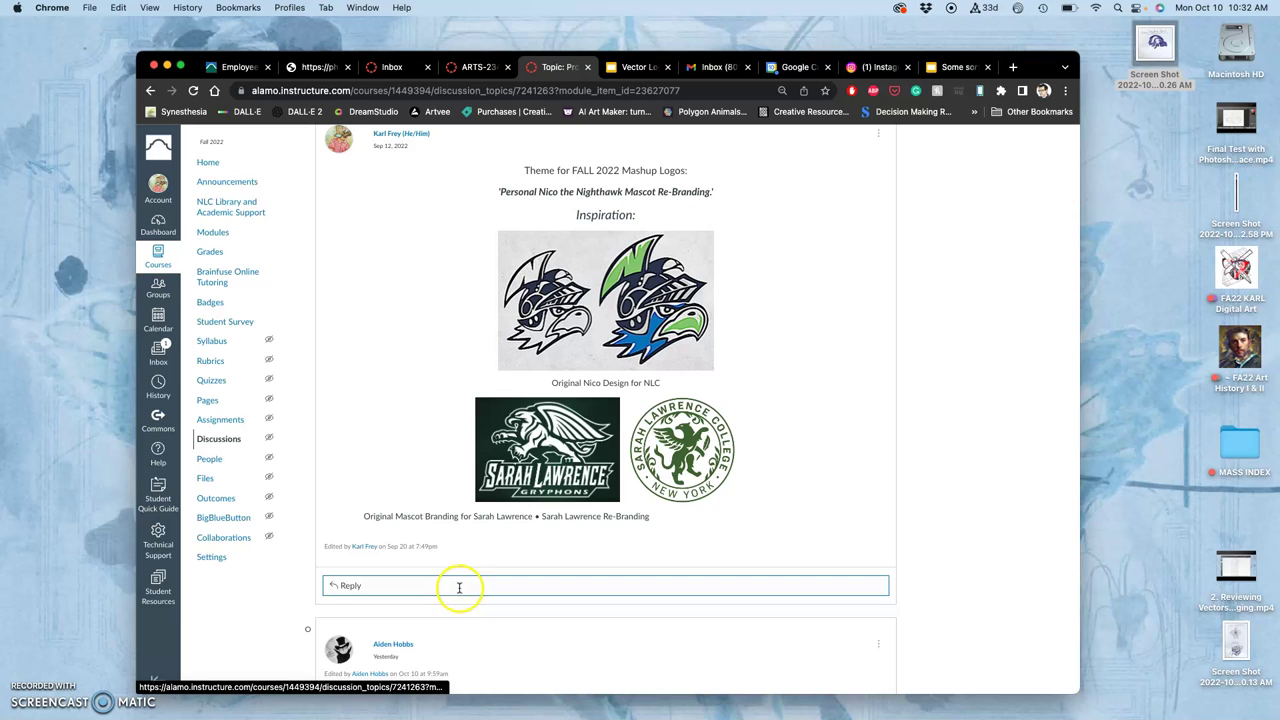
scroll(742, 405, "up", 3)
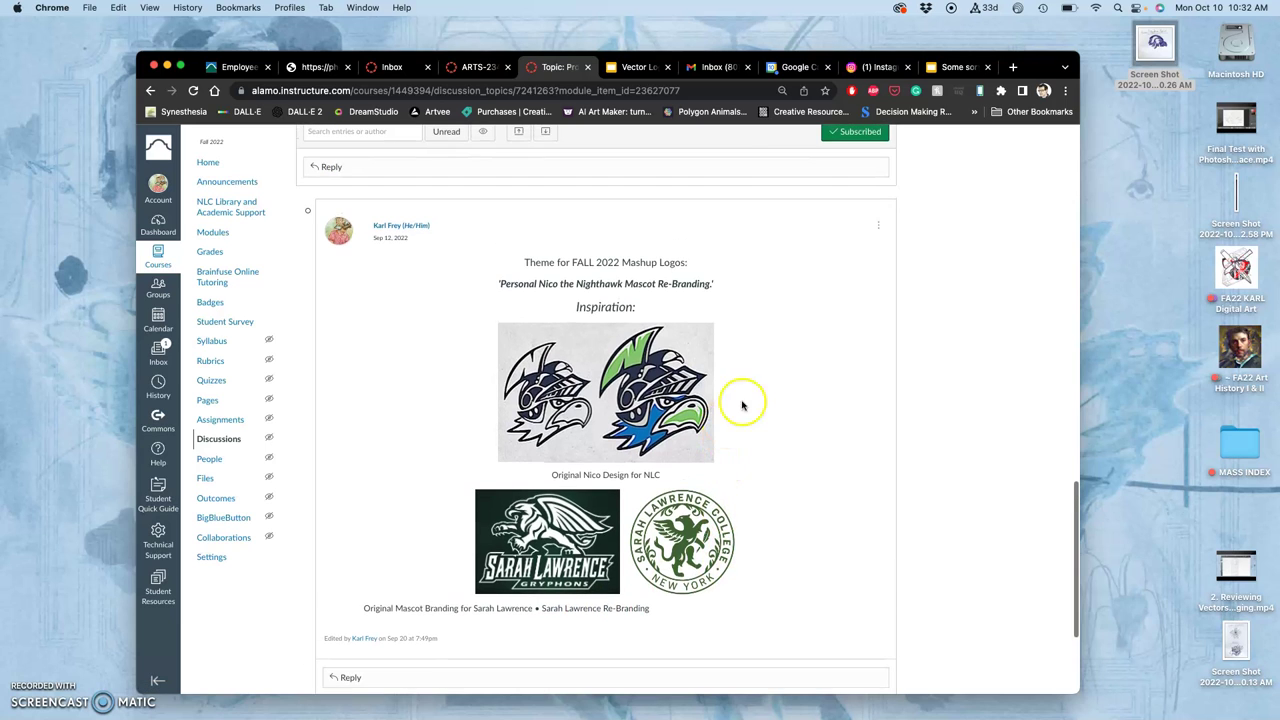
left_click(878, 226)
Step: Edit the theme post and pad the Sarah Lawrence caption with spaces to centre it under its logos
left_click(840, 273)
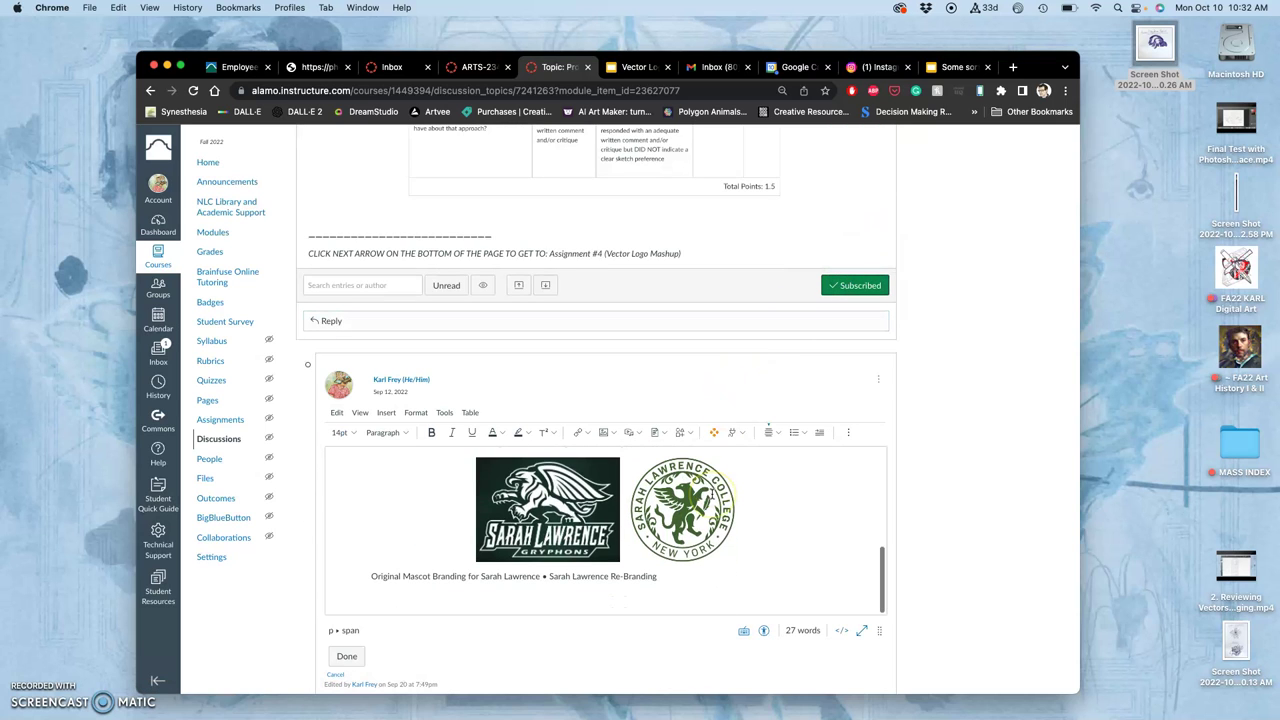
left_click(673, 576)
left_click(366, 577)
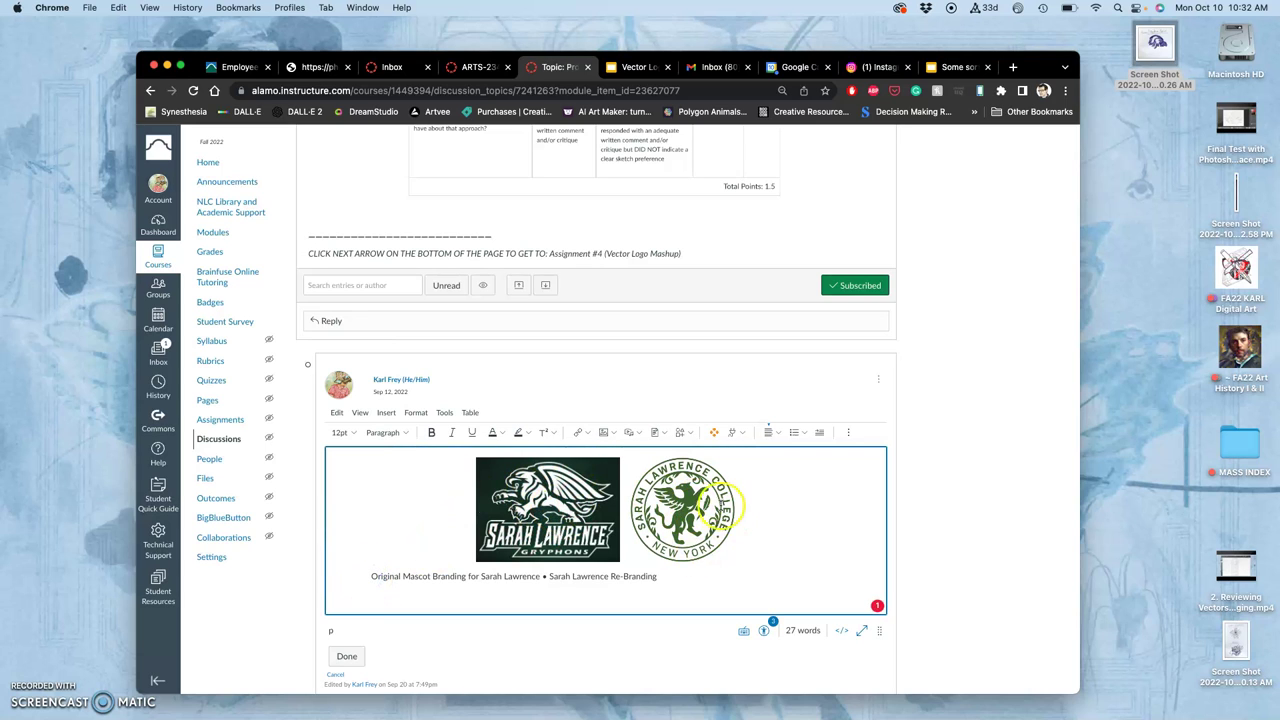
left_click(366, 576)
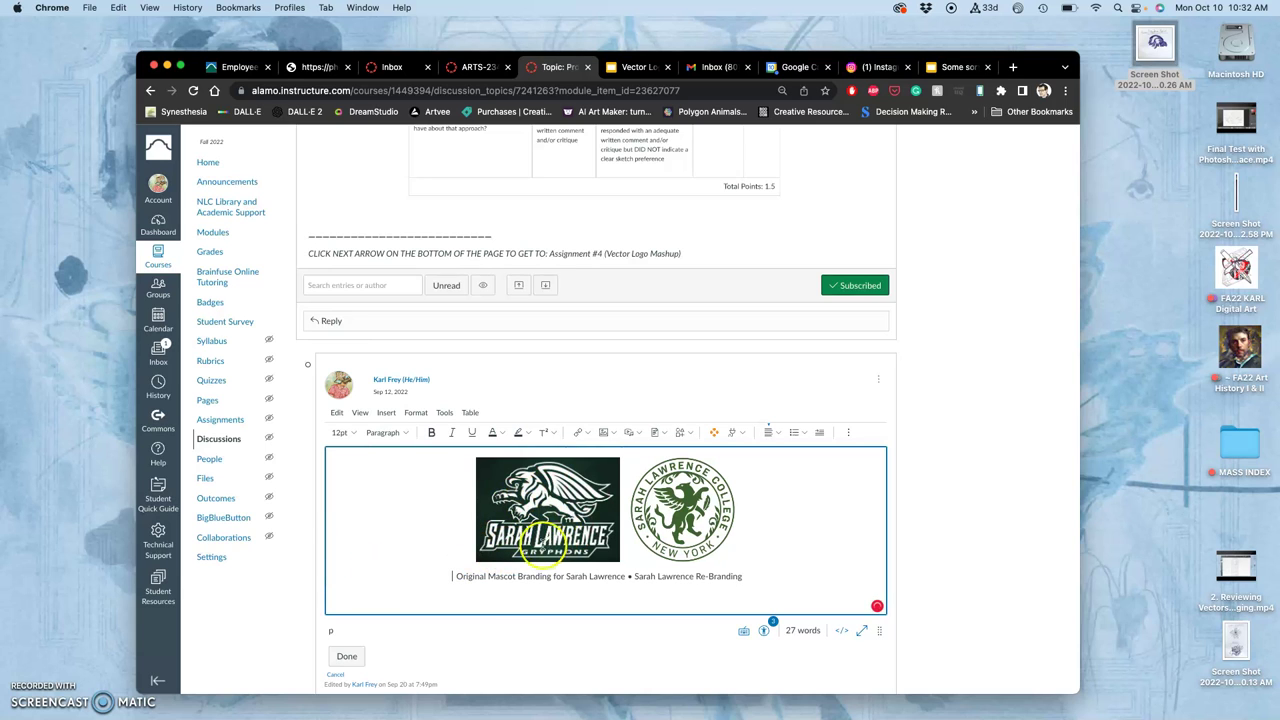
scroll(560, 530, "down", 5)
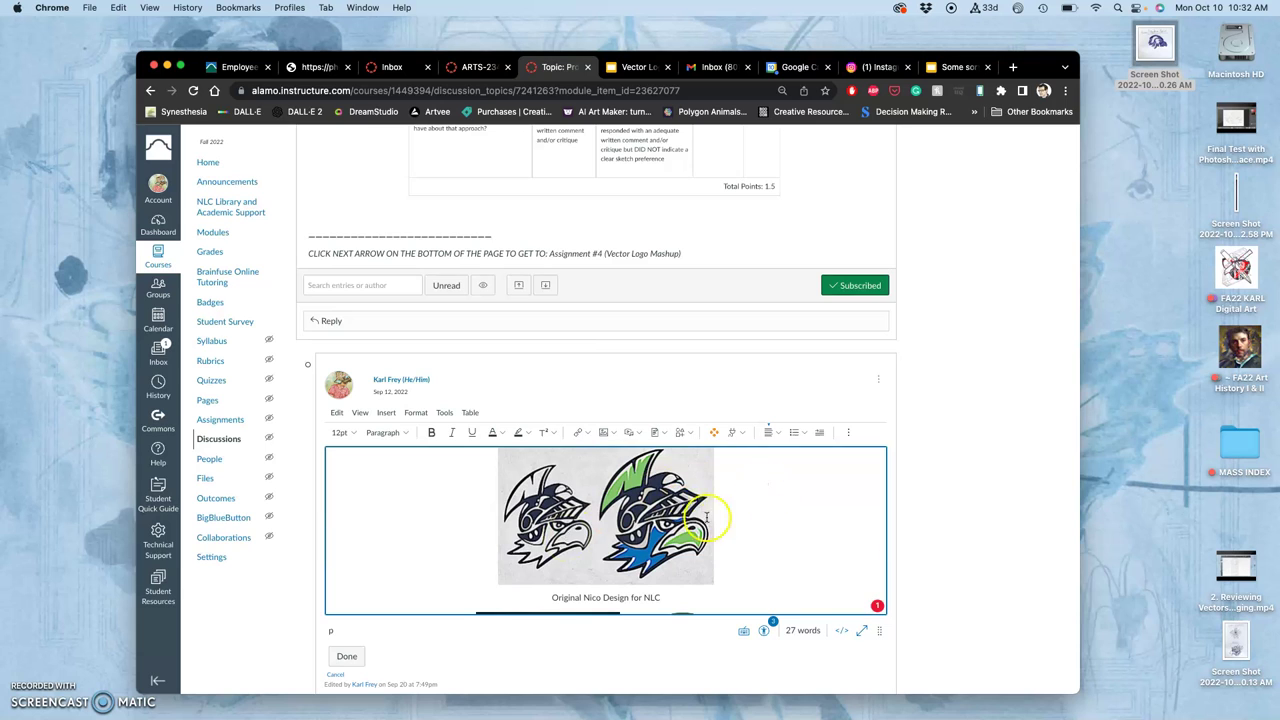
scroll(660, 520, "up", 5)
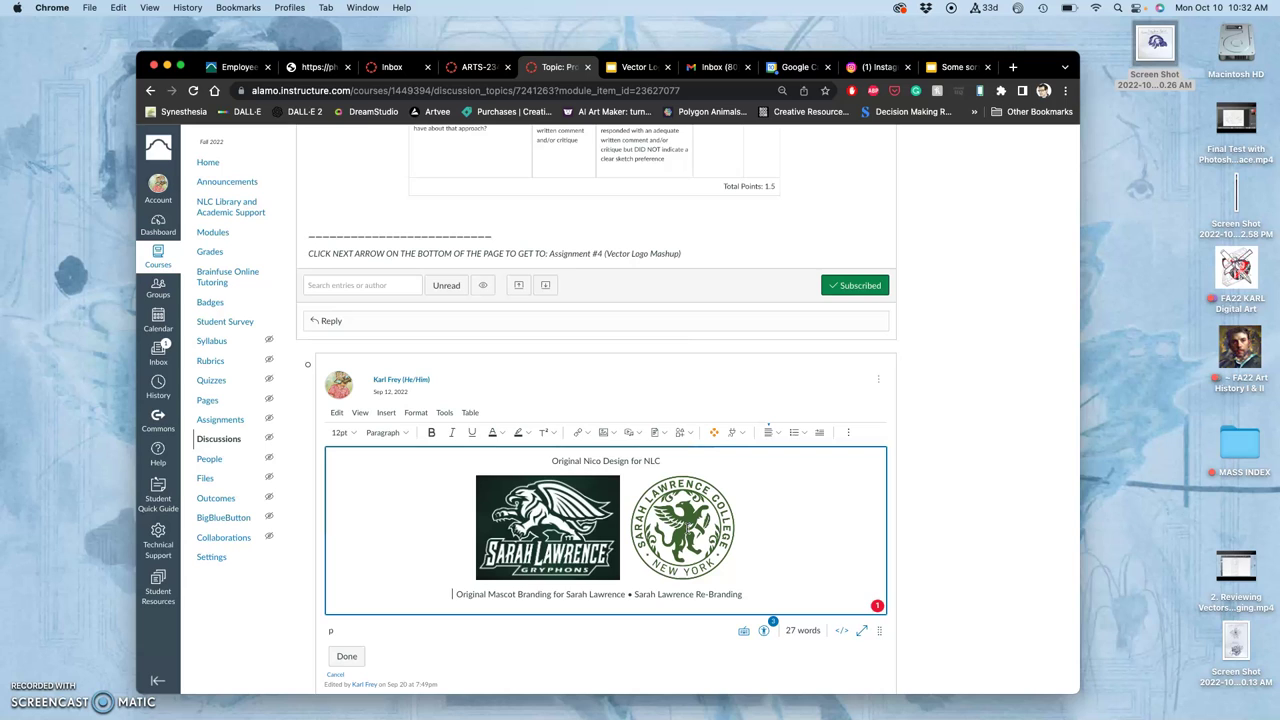
left_click(771, 580)
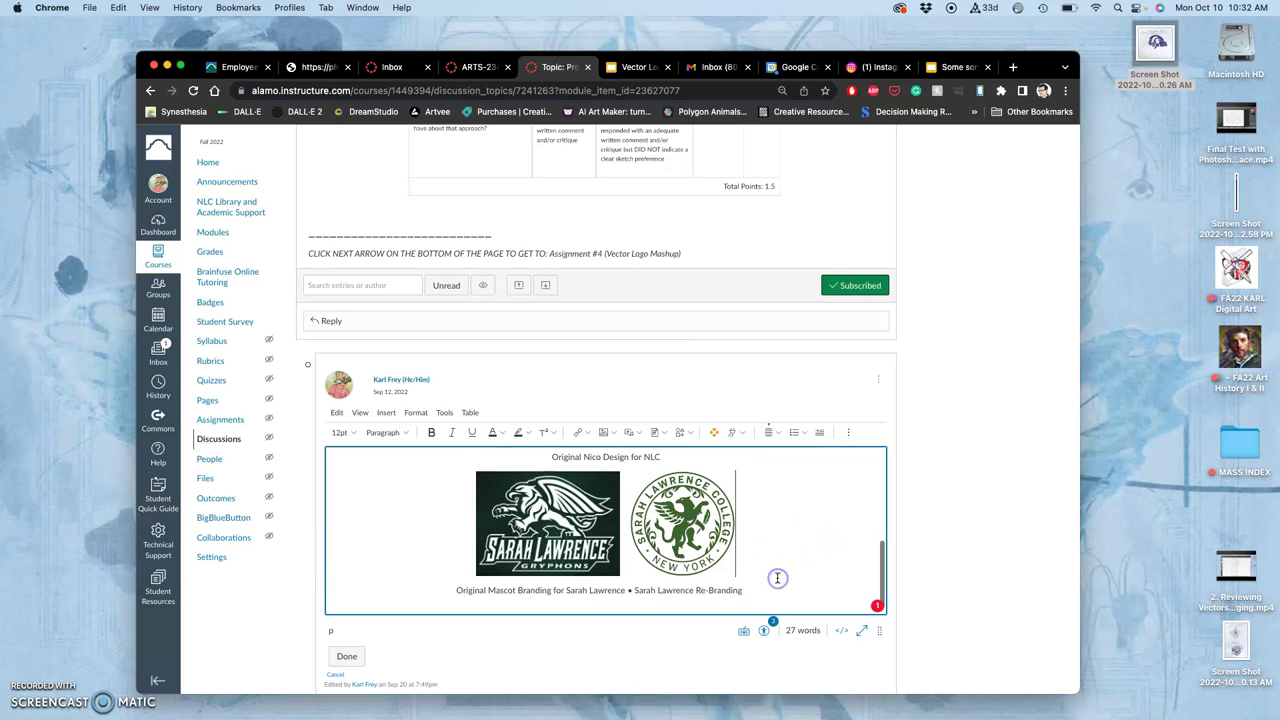
scroll(771, 580, "down", 1)
left_click(763, 578)
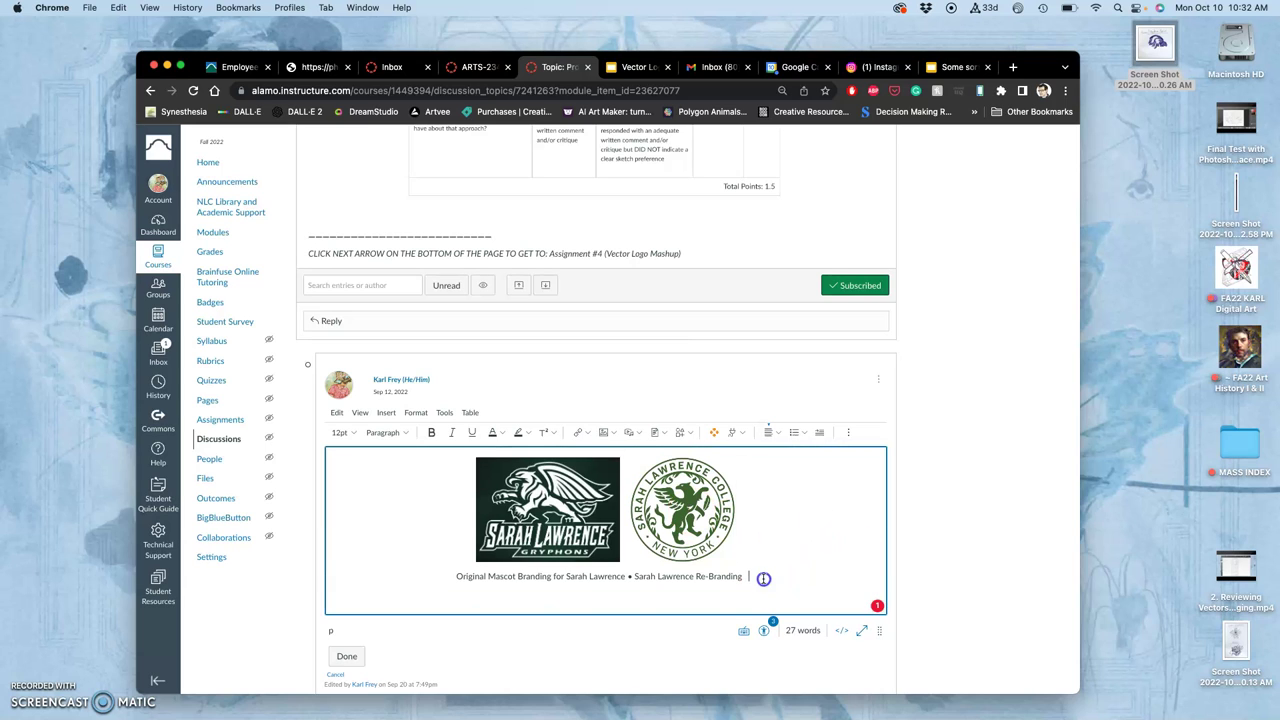
Step: Save the theme post, then start a reply and upload the Central Symmetrical sketch screenshot into it
left_click(347, 655)
scroll(478, 591, "down", 5)
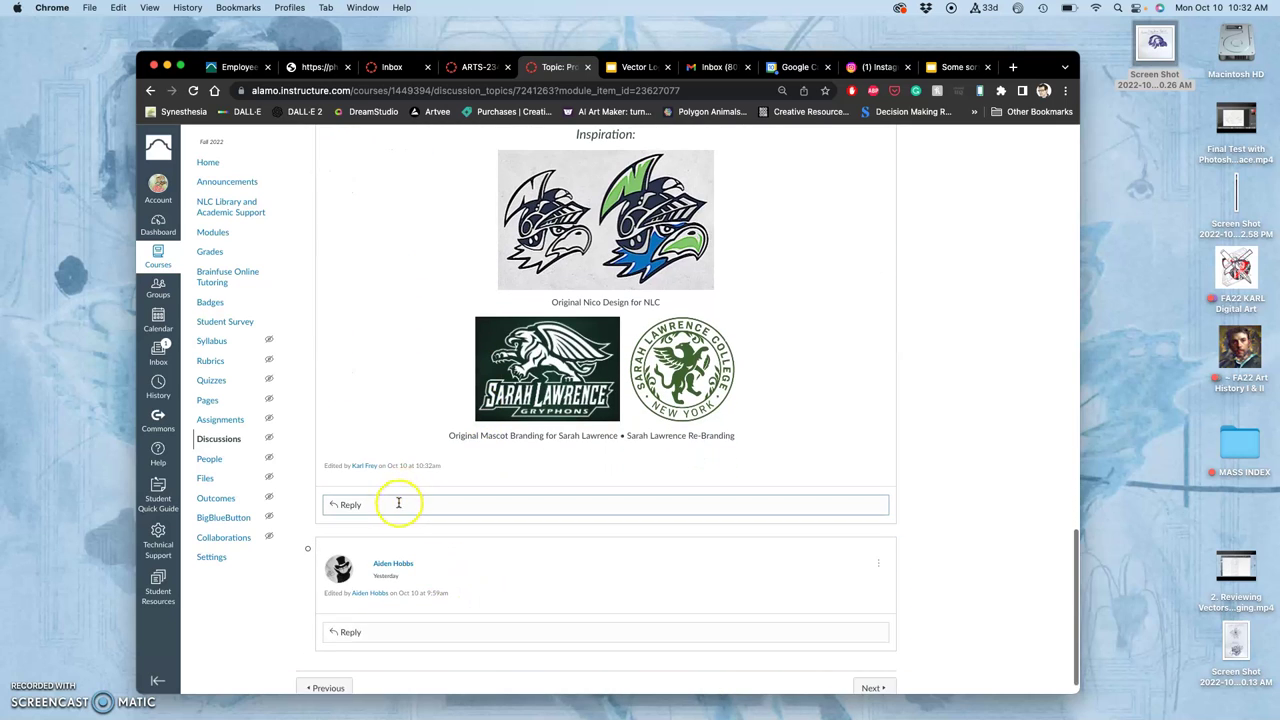
left_click(477, 505)
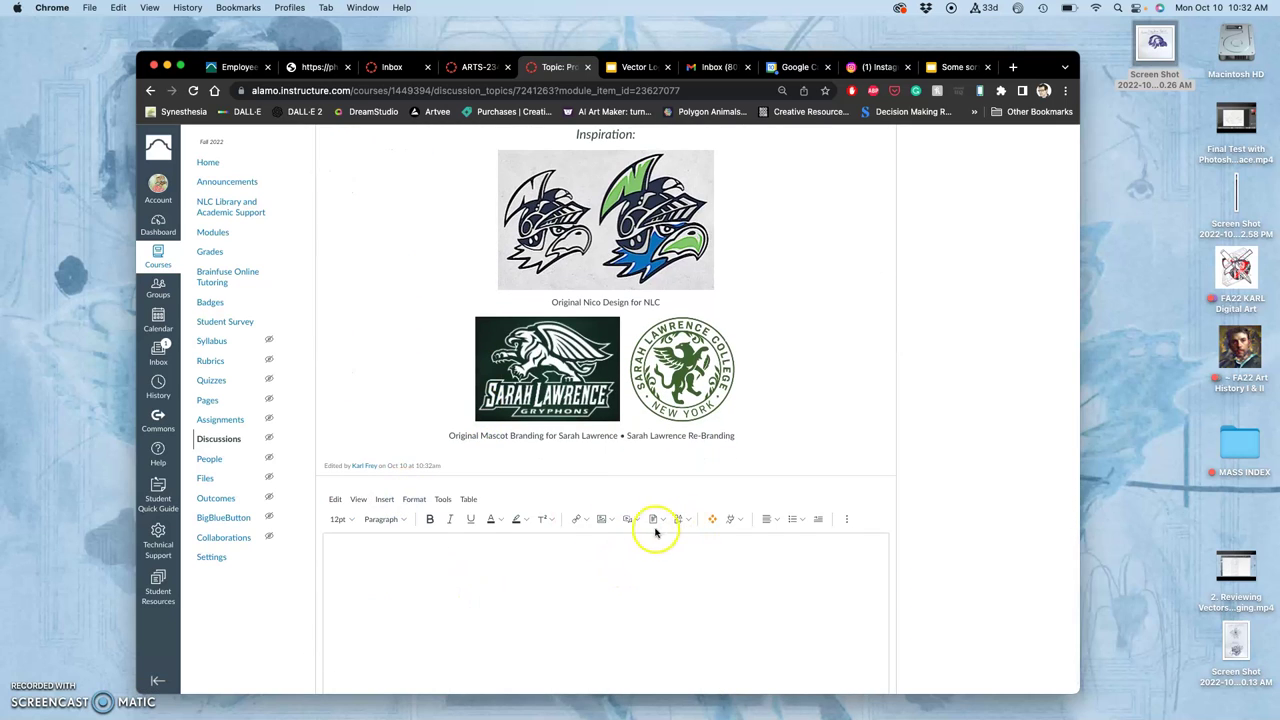
left_click(603, 520)
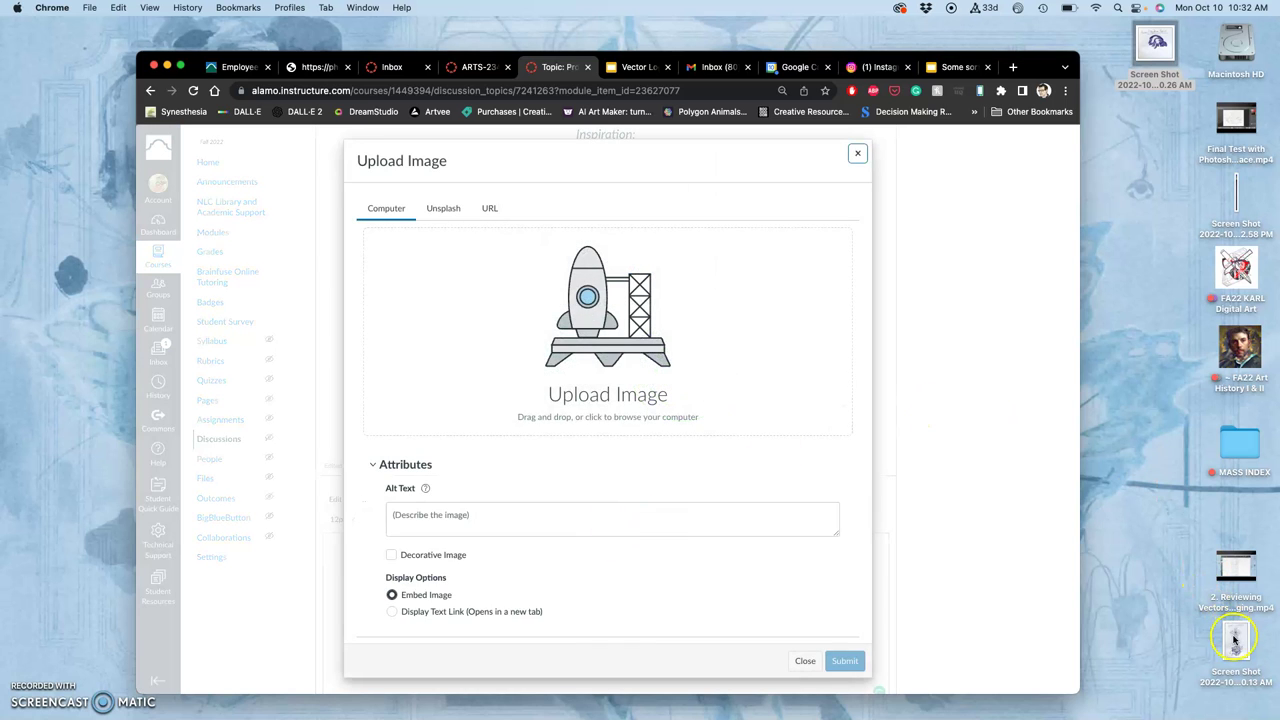
left_click_drag(1234, 638, 745, 389)
left_click(845, 661)
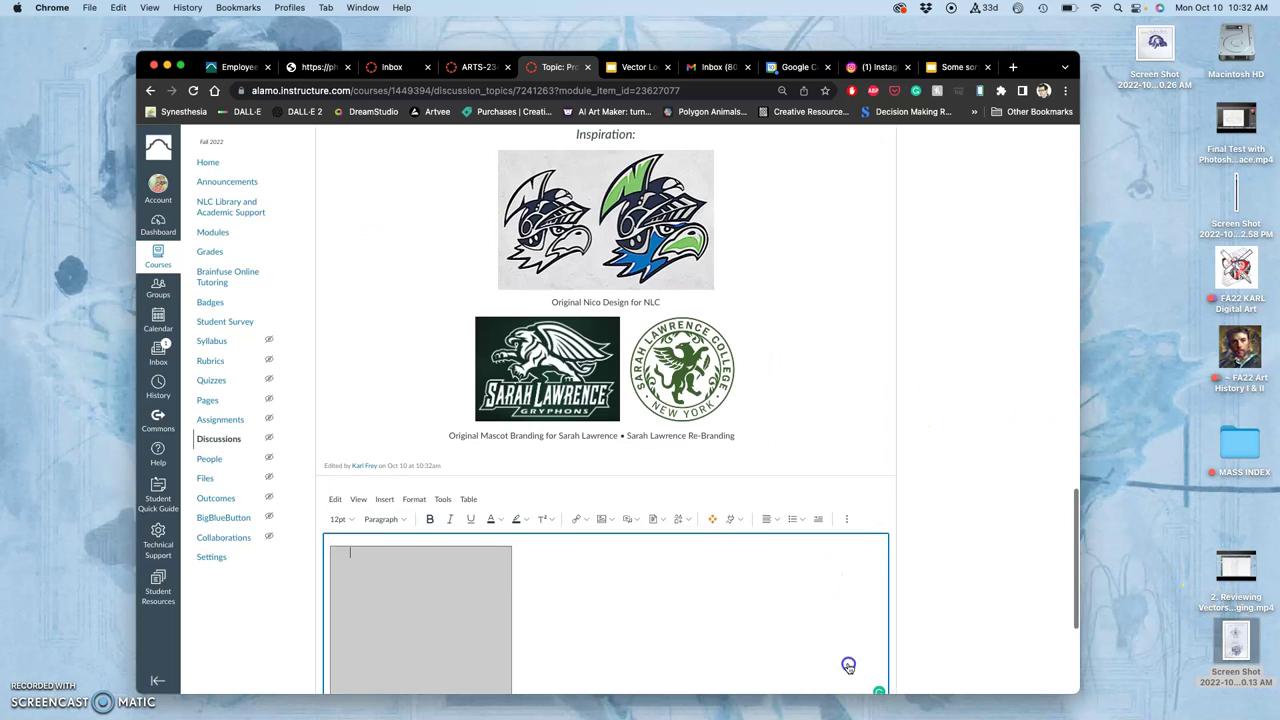
scroll(466, 586, "down", 4)
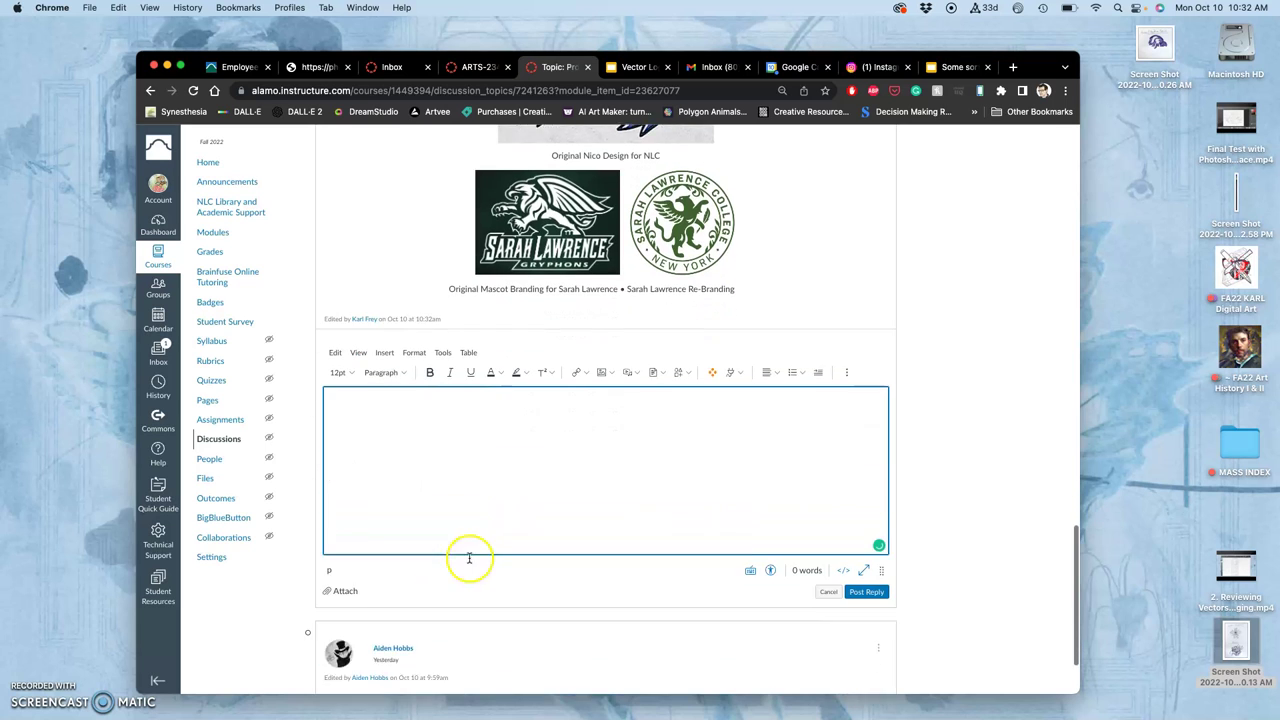
left_click(535, 401)
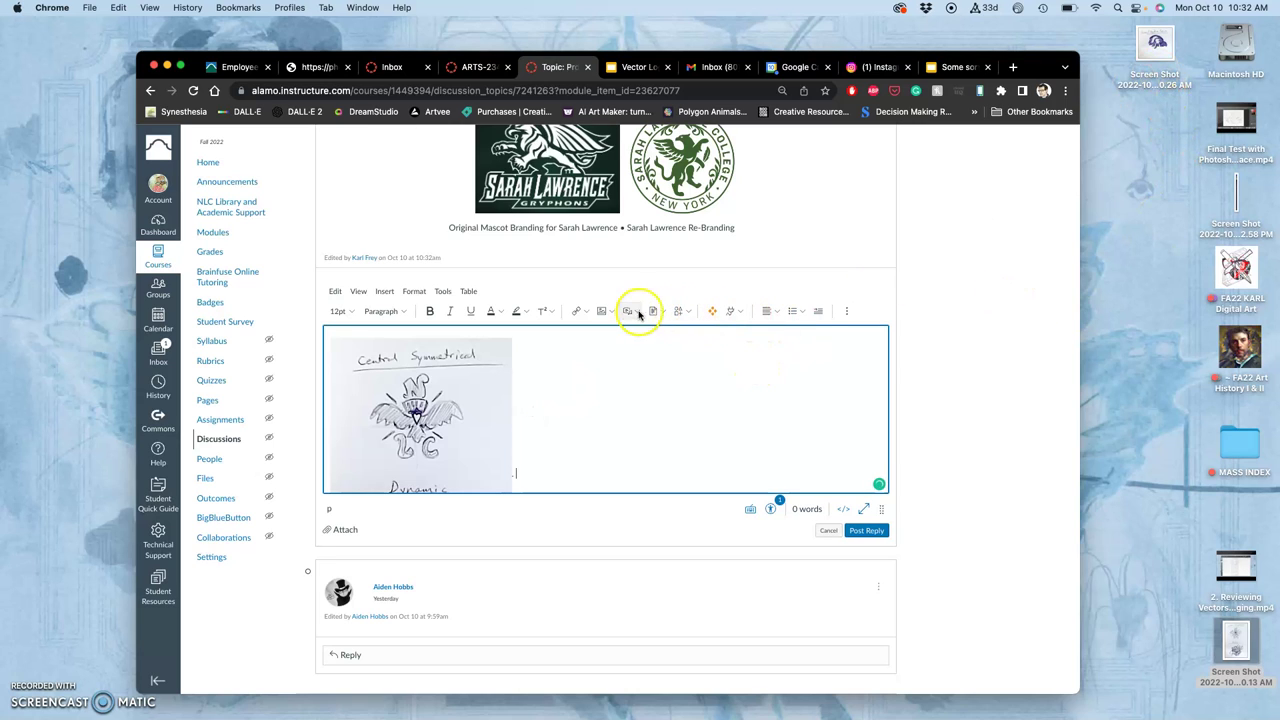
Step: Add the Positive/Negative Space sketch to the reply, centre it, and post the reply
left_click(607, 313)
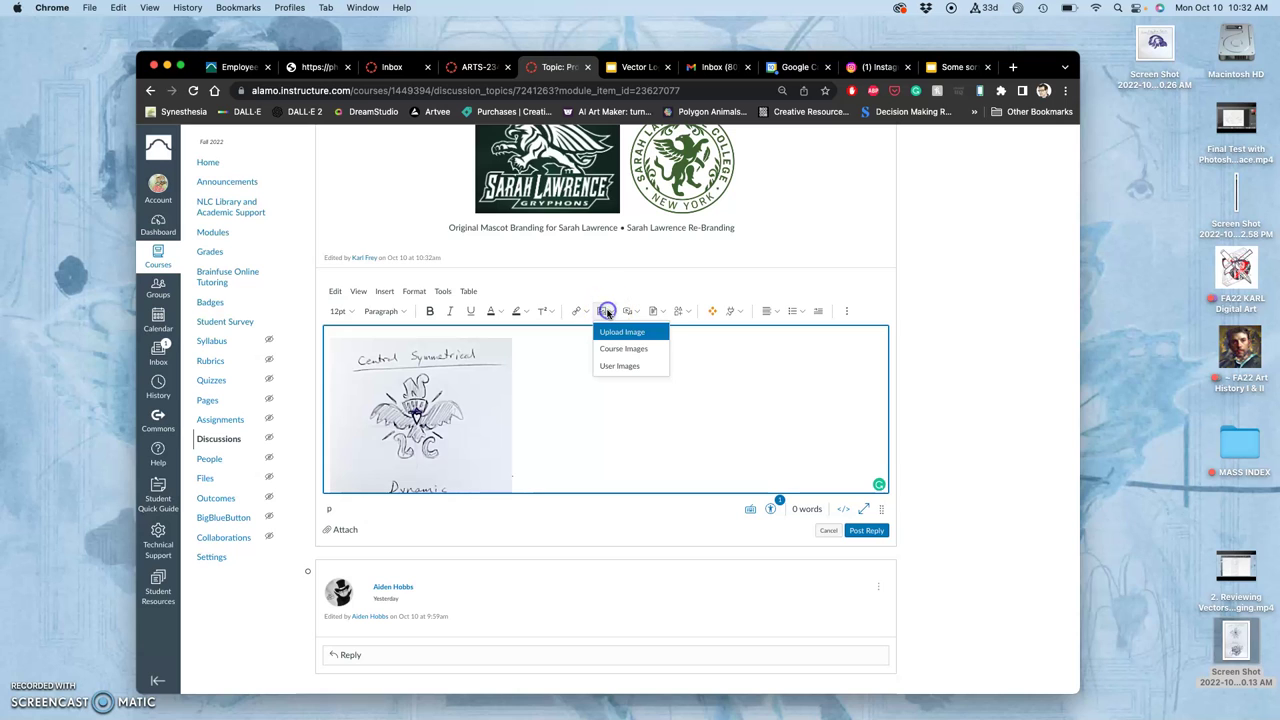
left_click(609, 330)
left_click_drag(1160, 93, 745, 322)
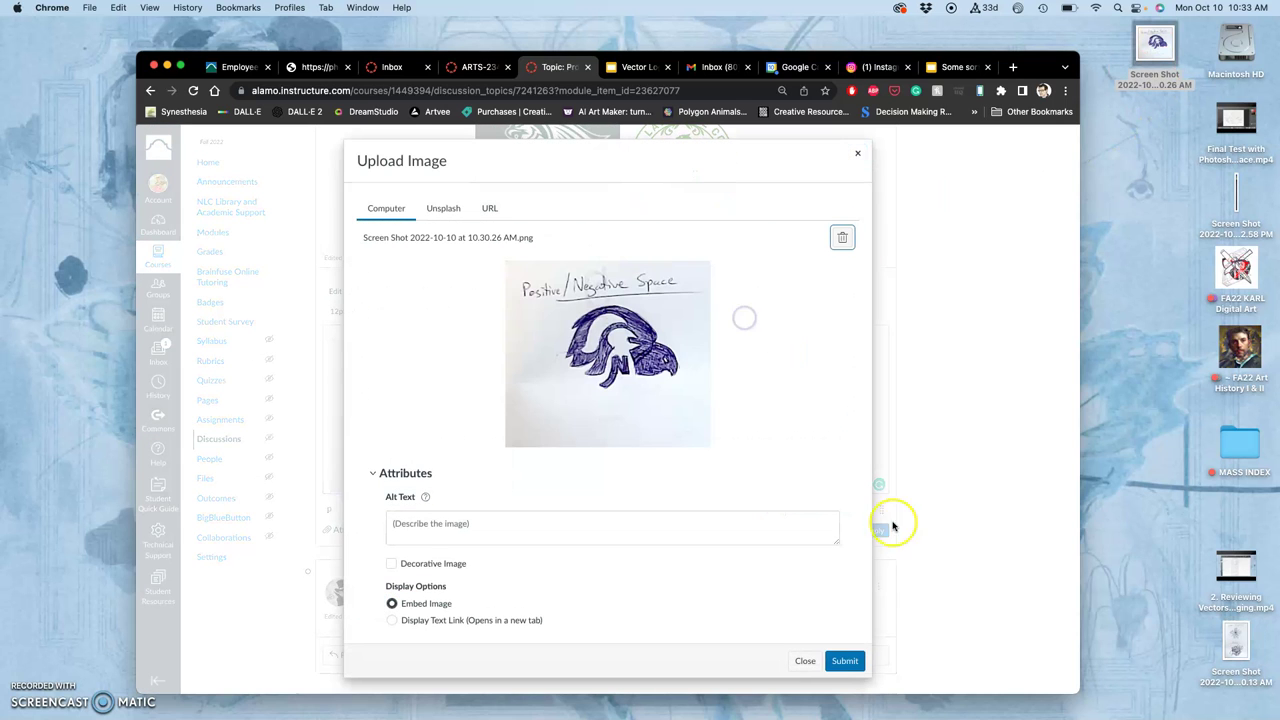
left_click(845, 660)
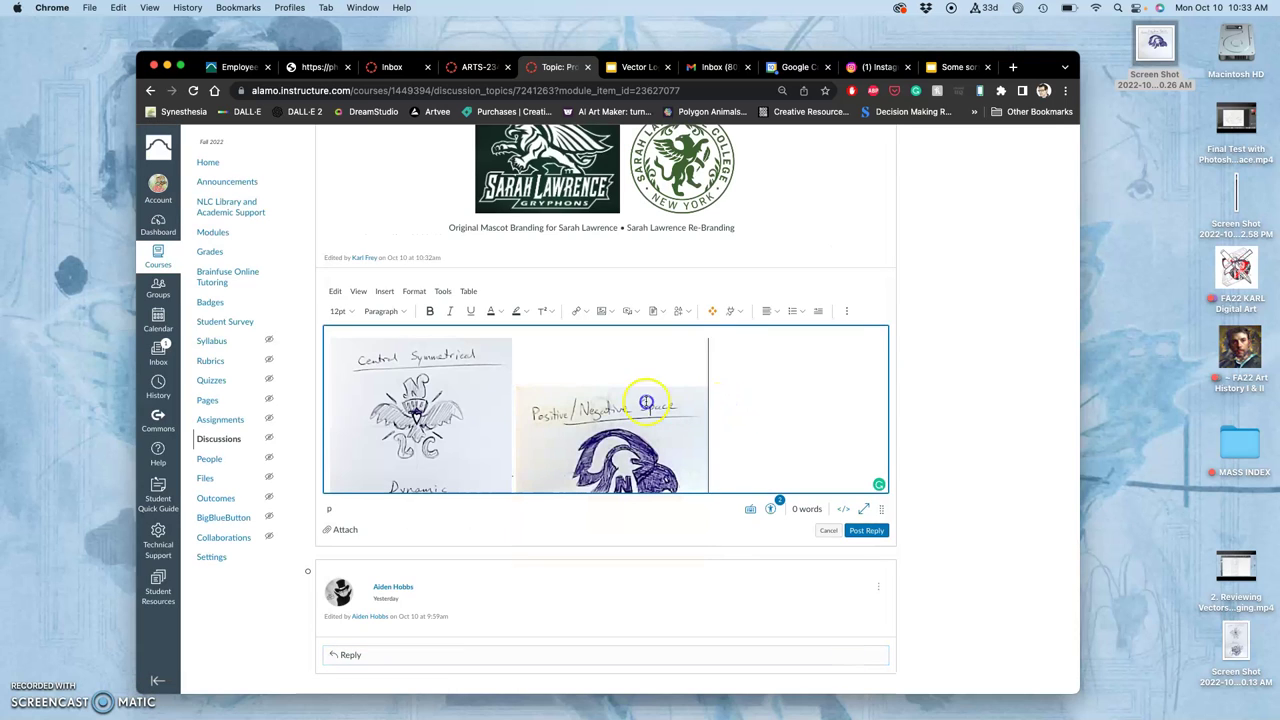
left_click(769, 311)
left_click(792, 349)
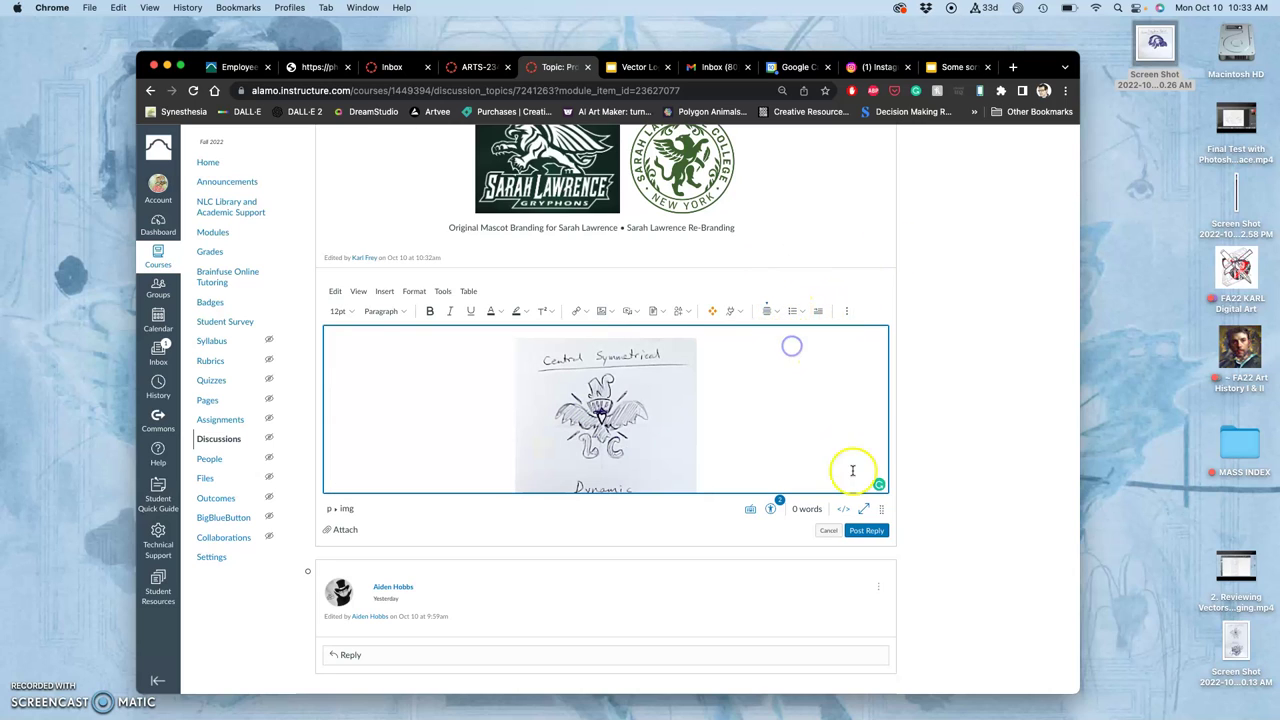
left_click(866, 531)
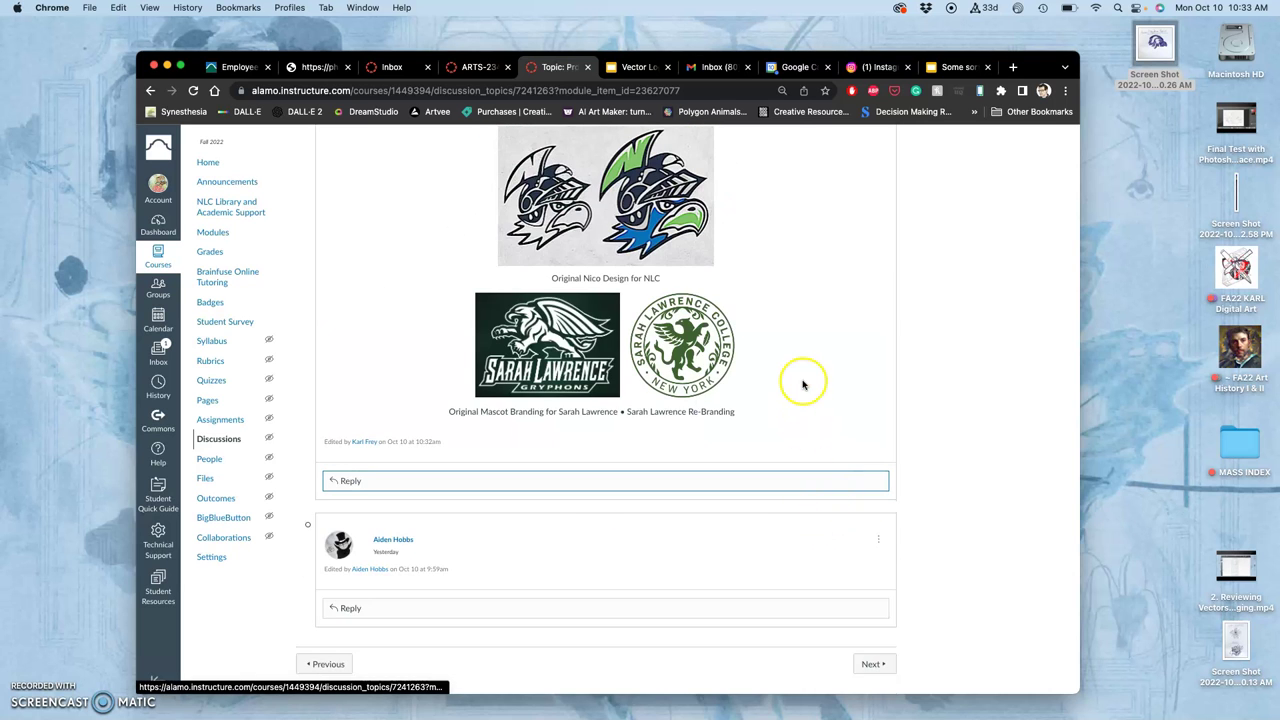
Step: Reload the discussion and scroll to confirm the sketch reply now appears
scroll(800, 390, "up", 15)
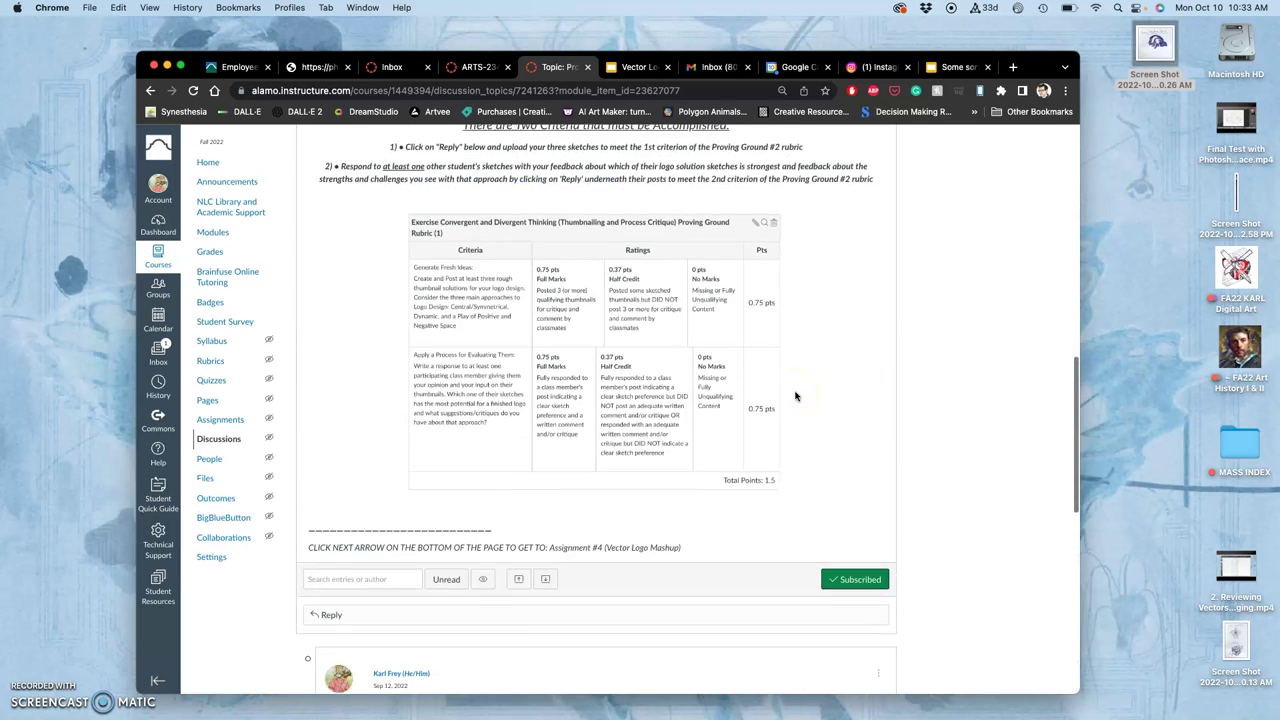
scroll(796, 396, "down", 10)
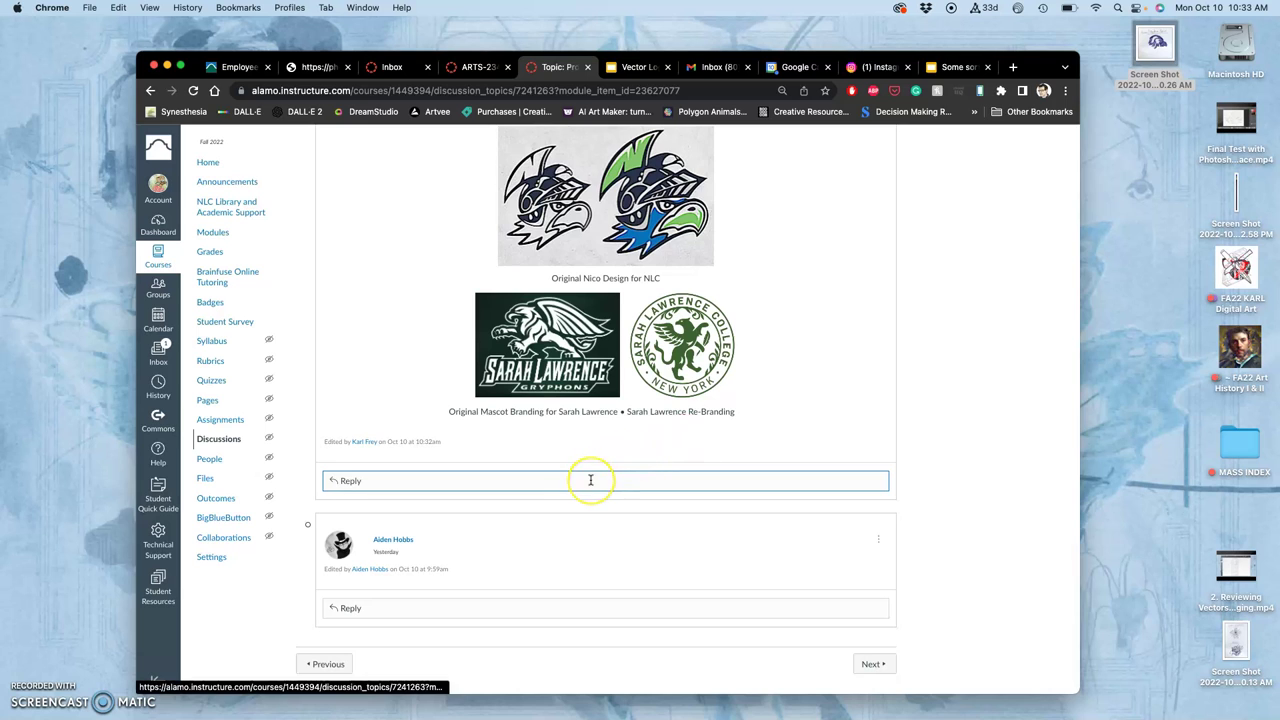
left_click(193, 90)
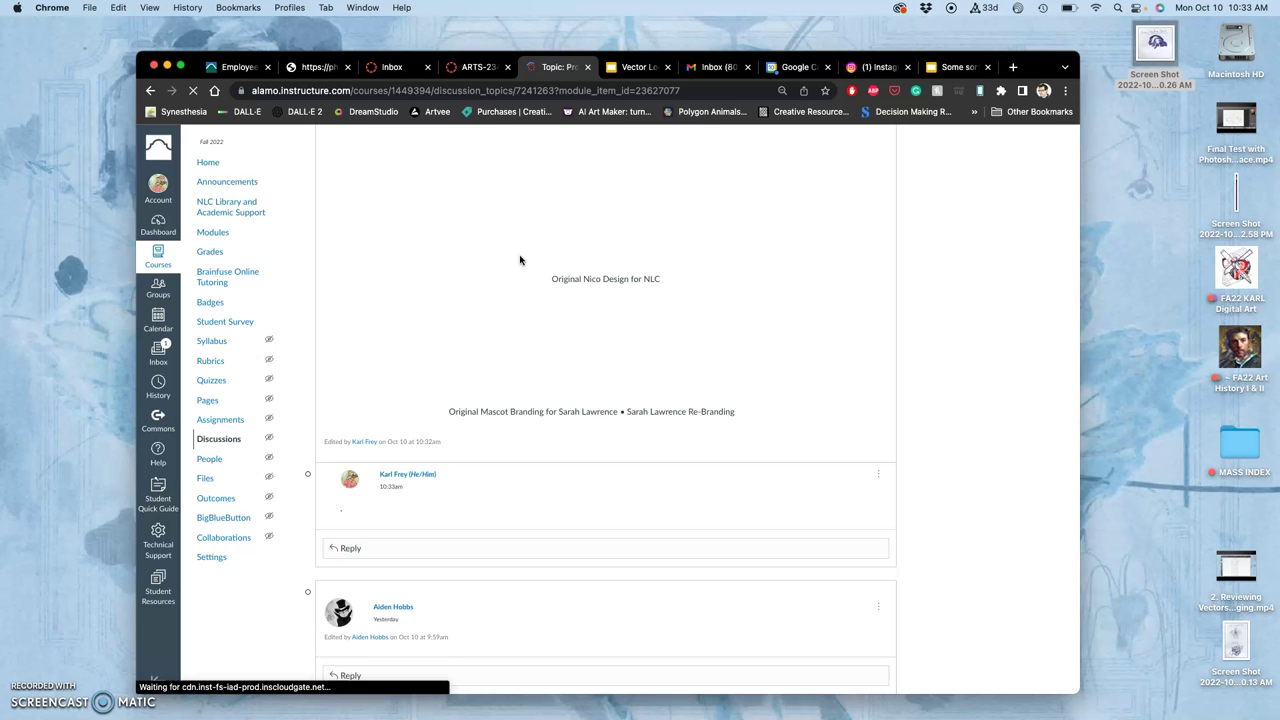
scroll(623, 413, "down", 7)
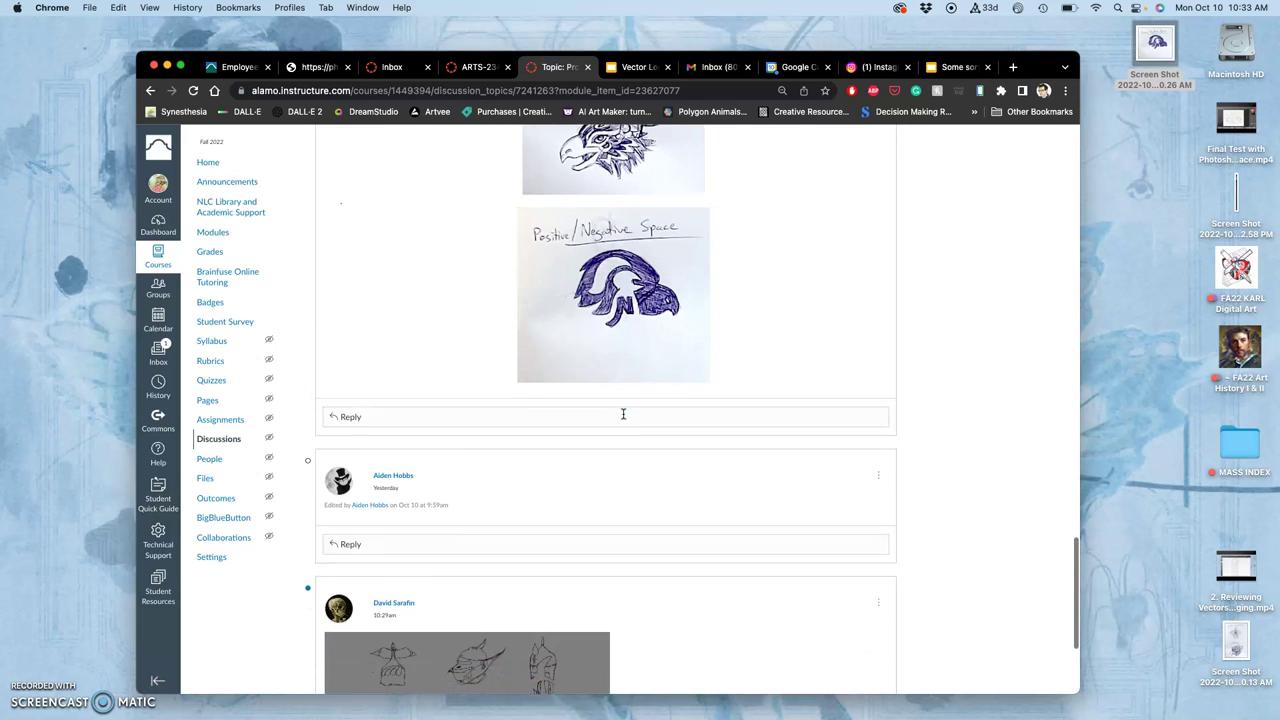
scroll(623, 409, "up", 5)
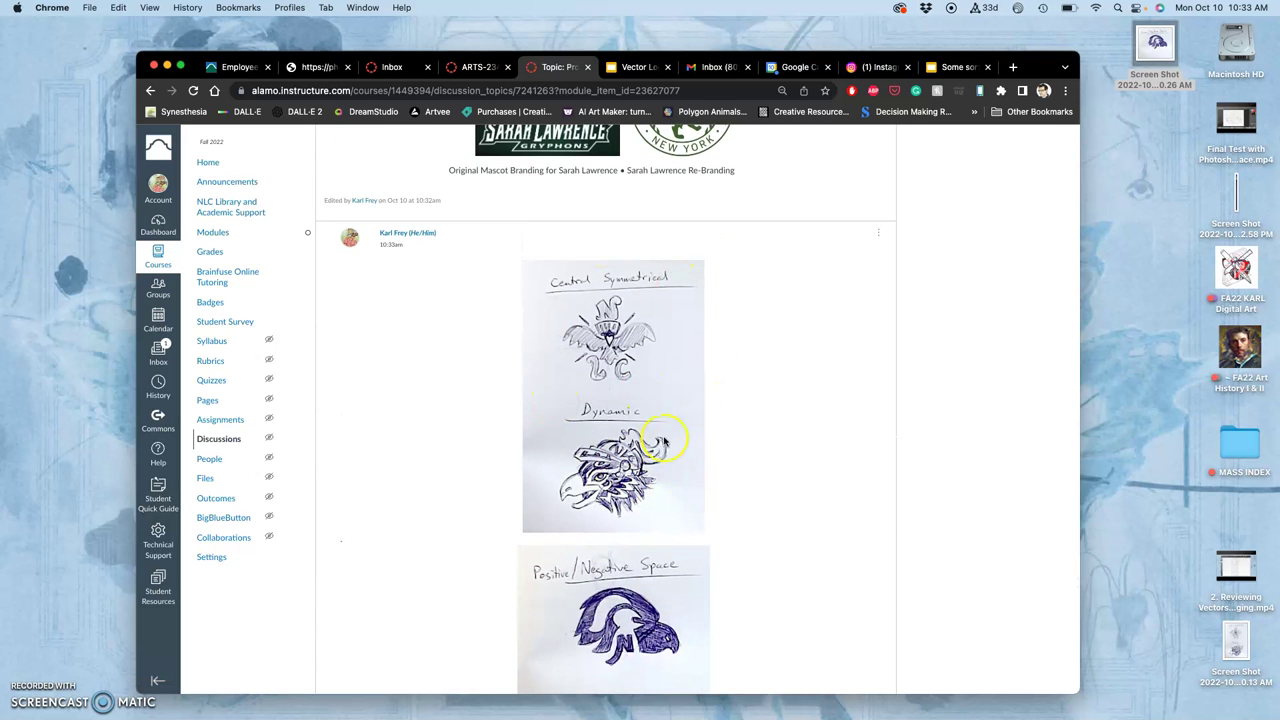
scroll(665, 441, "up", 10)
Step: Zoom Chrome to 125% and read the rubric's two 0.75-point criteria totalling 1.5 points
scroll(665, 441, "down", 8)
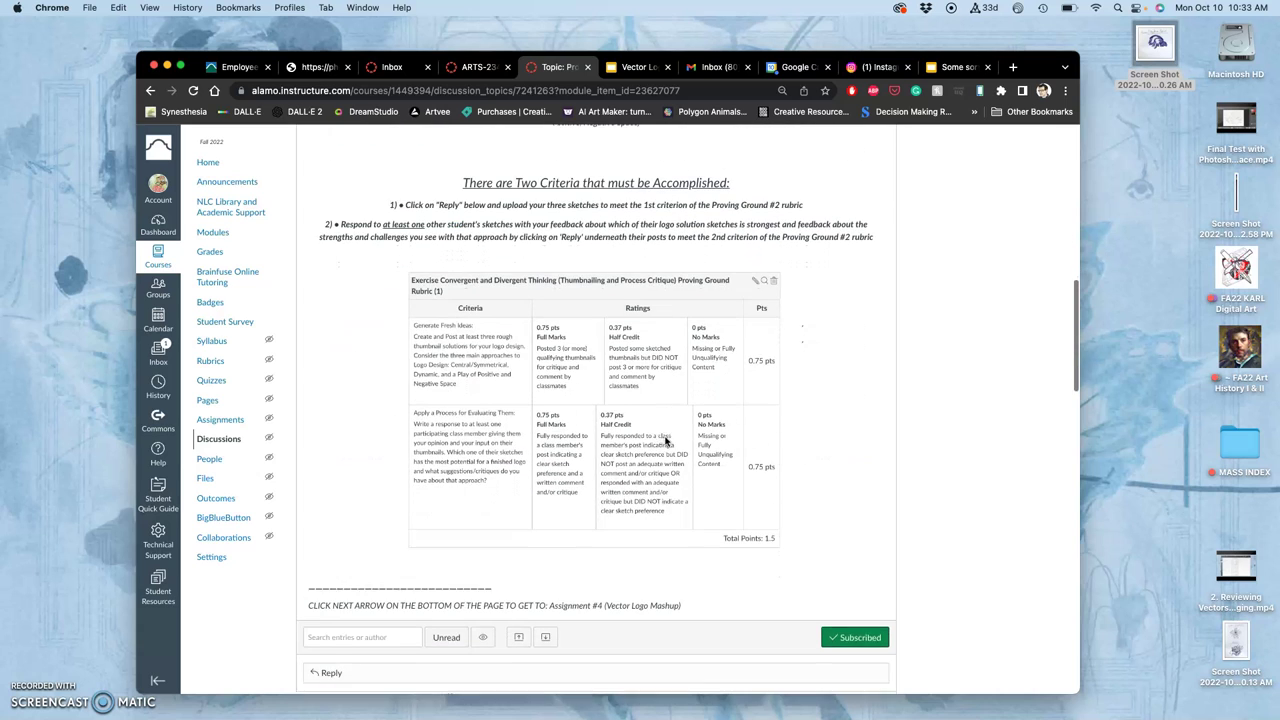
key("super+equal")
key("super+equal")
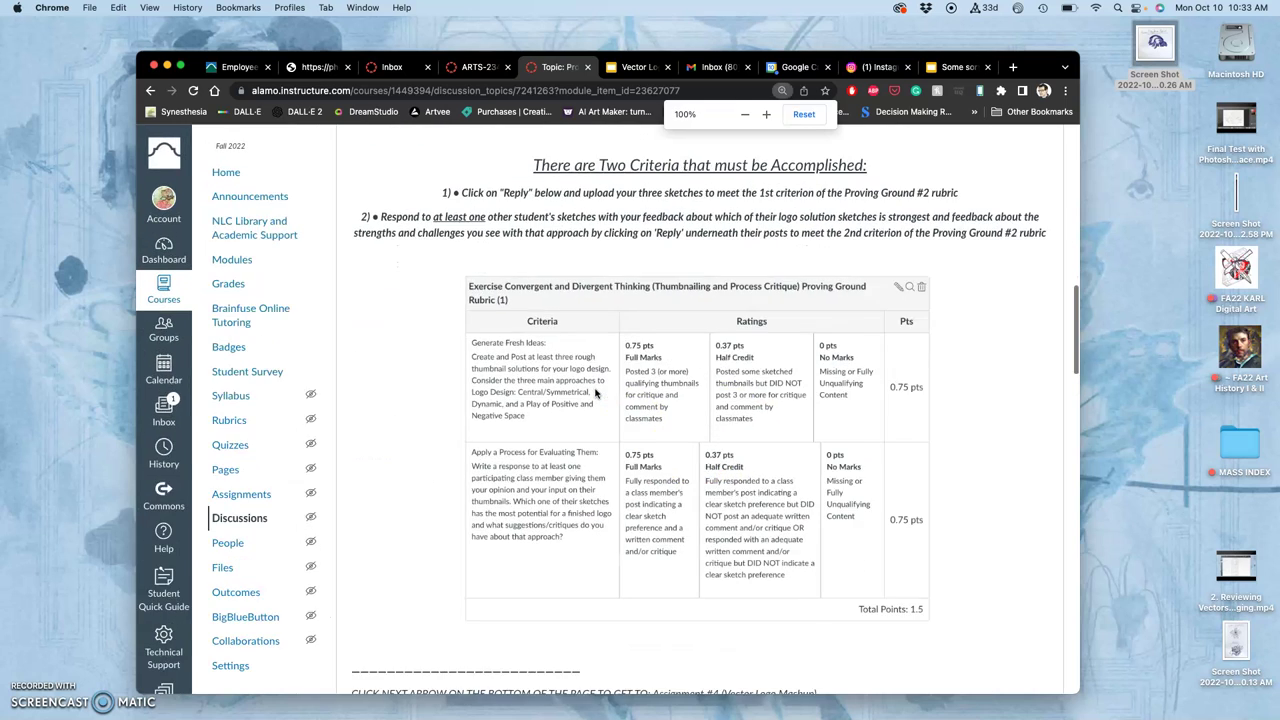
scroll(596, 393, "down", 6)
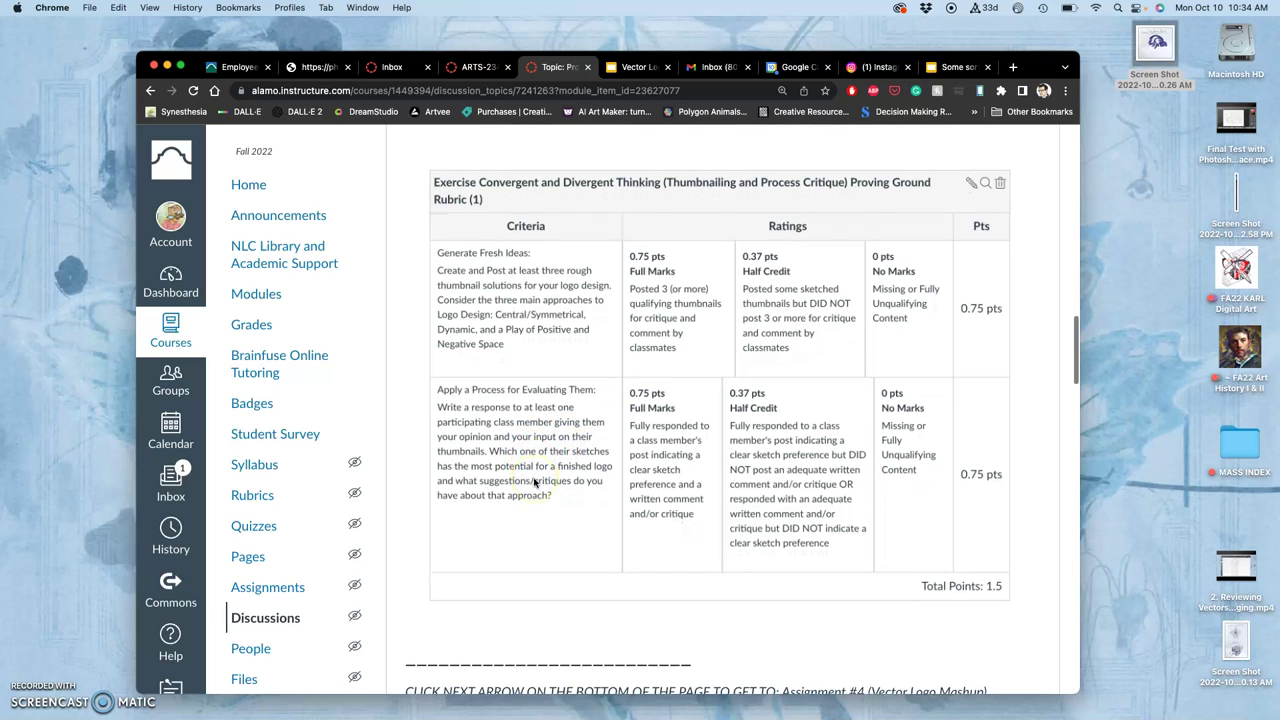
scroll(535, 483, "down", 1)
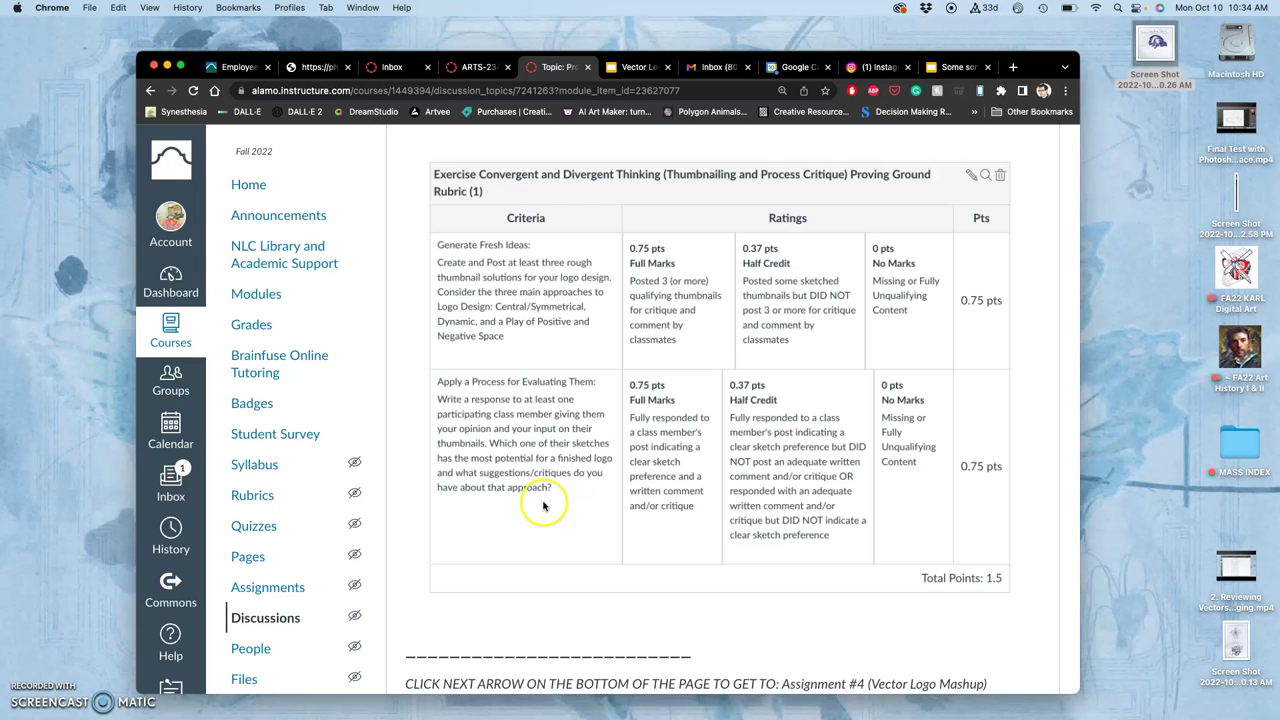
scroll(544, 507, "down", 1)
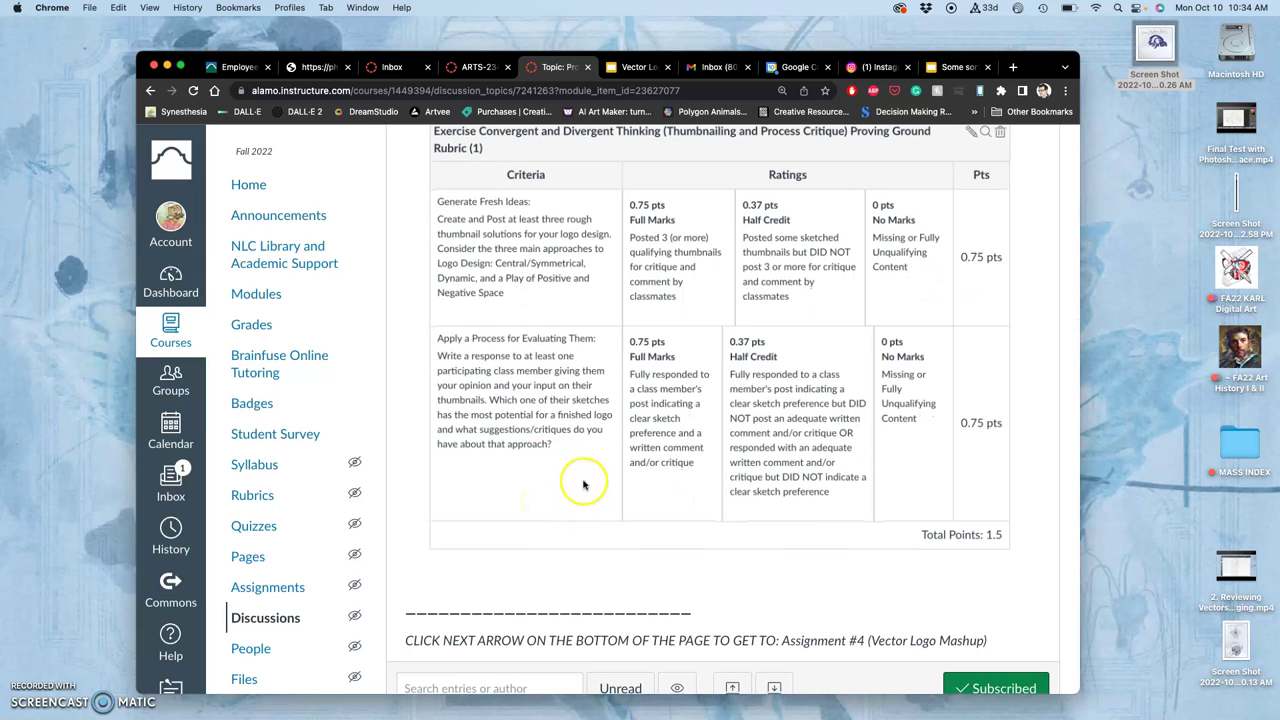
scroll(586, 481, "down", 3)
scroll(586, 481, "up", 2)
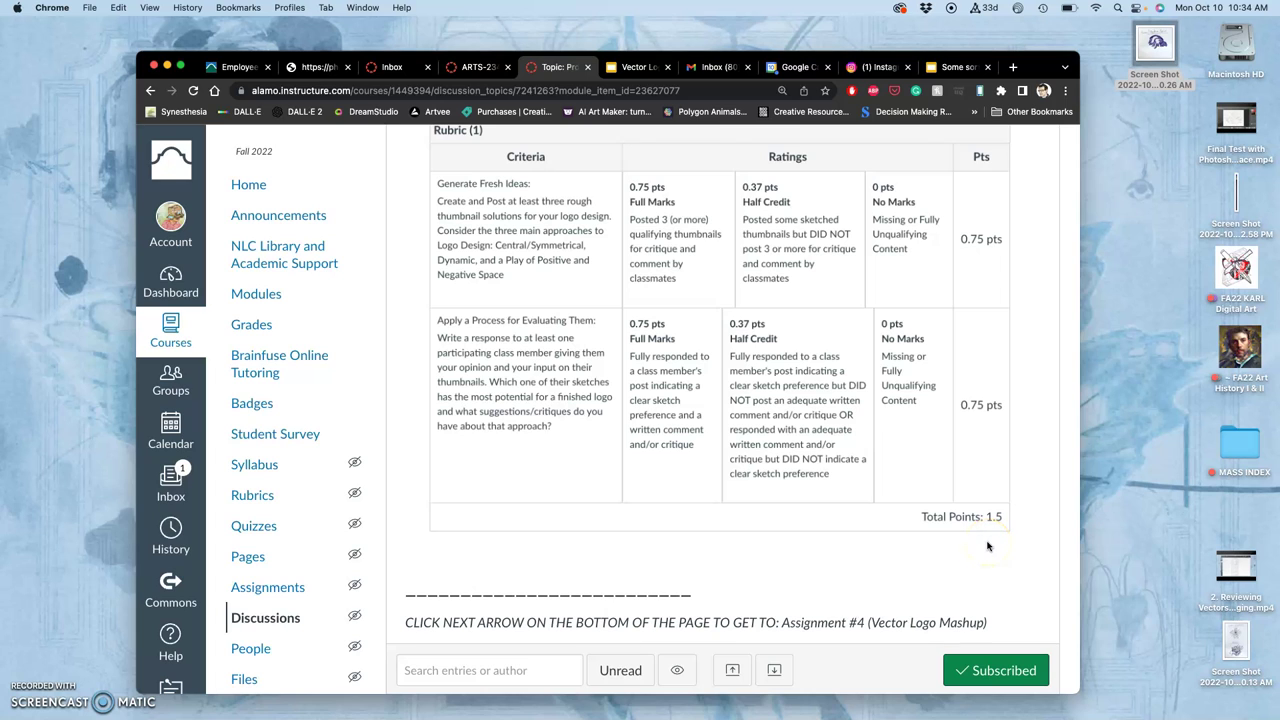
scroll(988, 546, "up", 2)
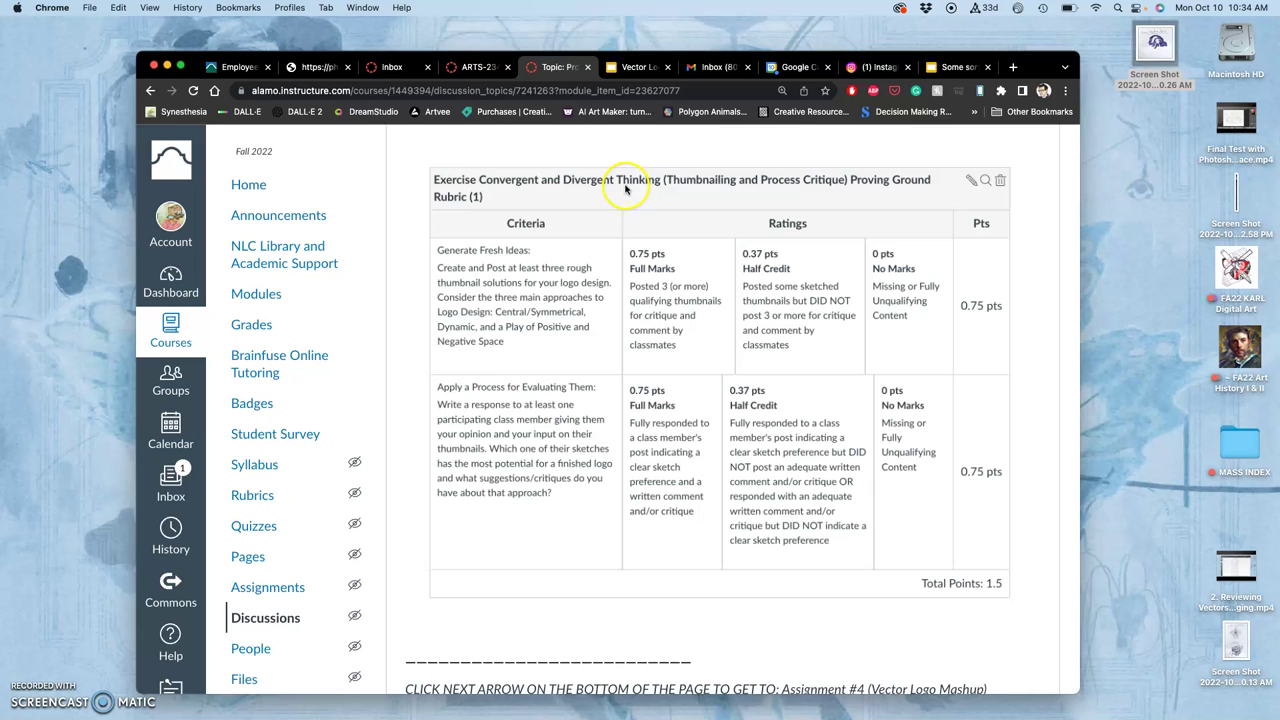
Step: Scroll to the Central Symmetrical, Dynamic and Positive/Negative Space sketch post and open a reply editor under it
scroll(635, 188, "down", 10)
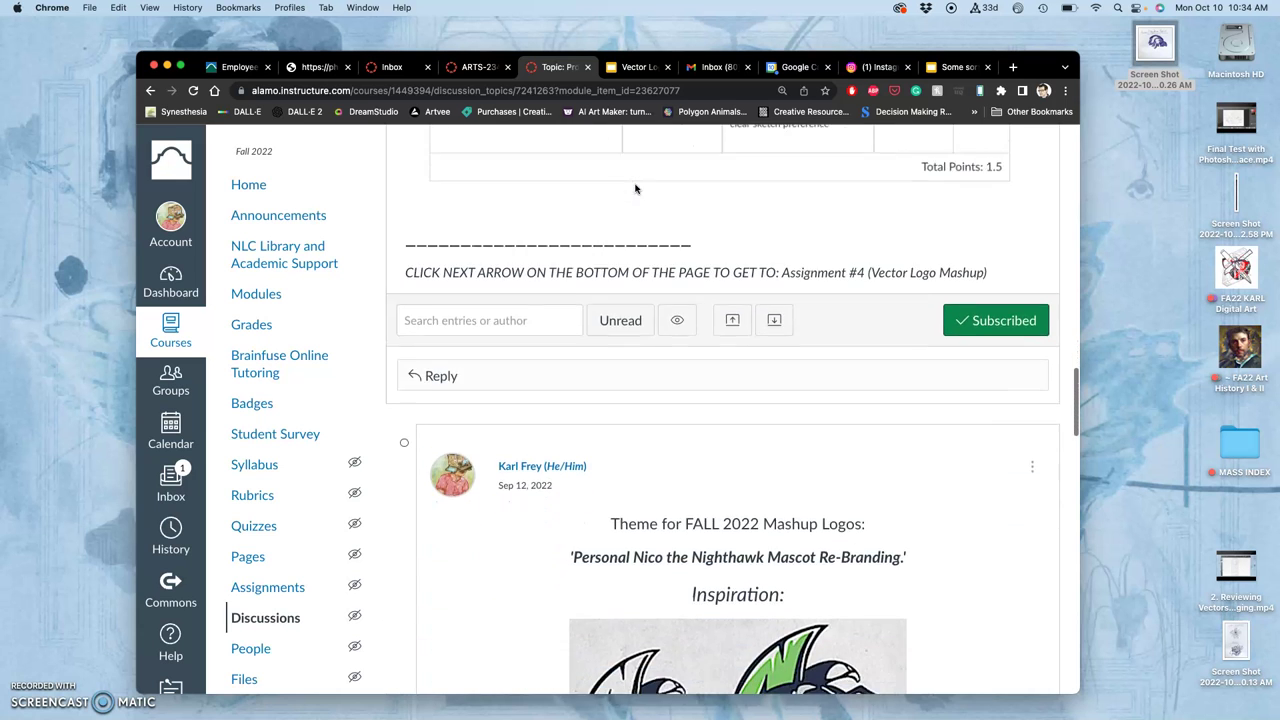
scroll(636, 188, "down", 10)
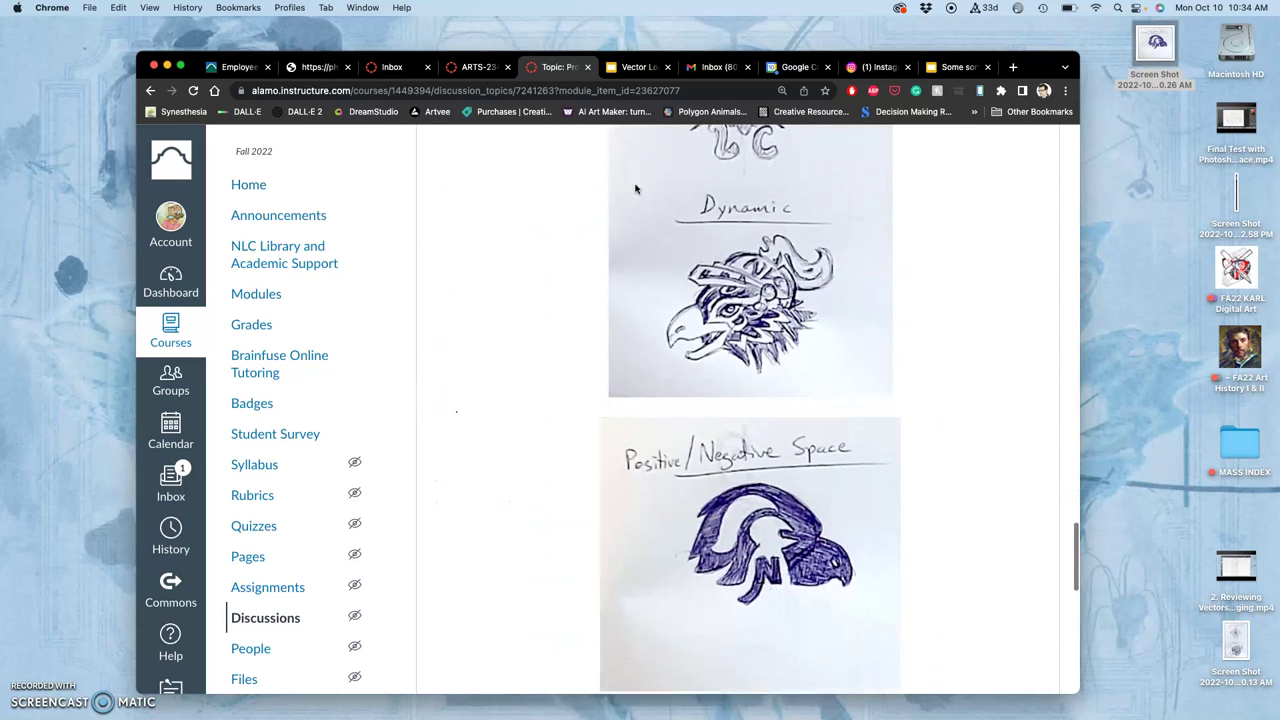
scroll(743, 435, "down", 5)
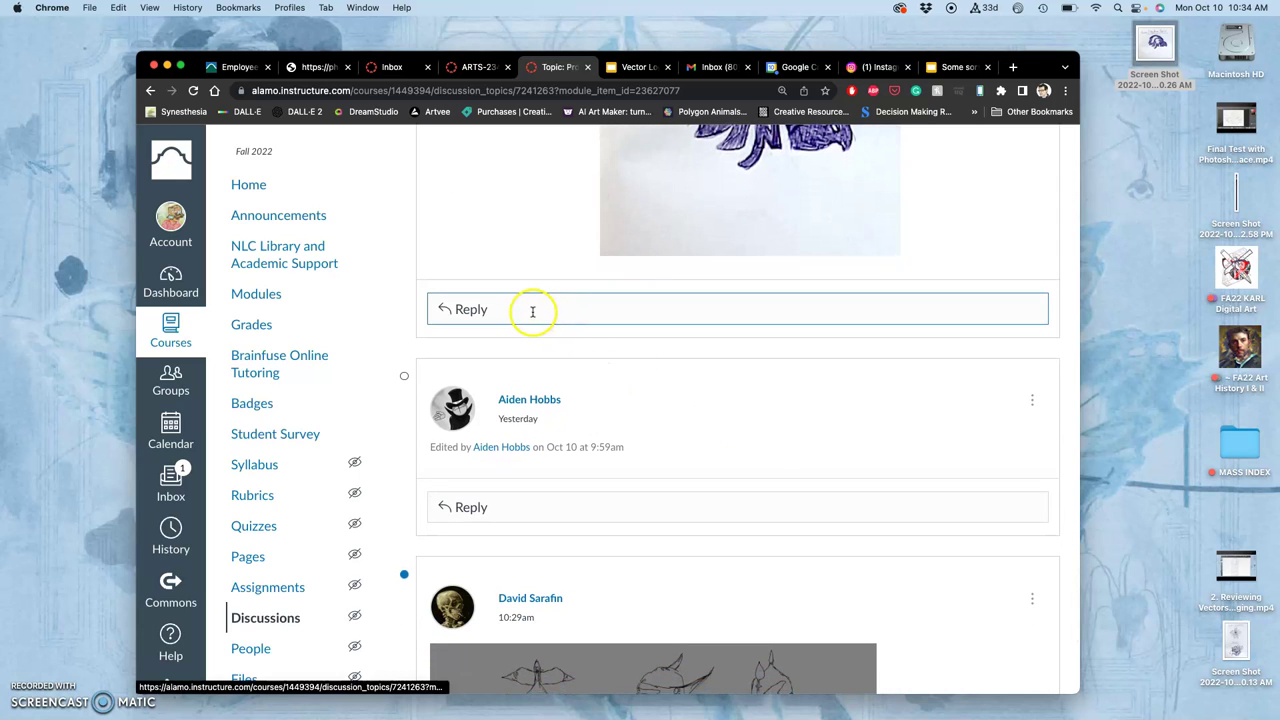
scroll(610, 295, "up", 4)
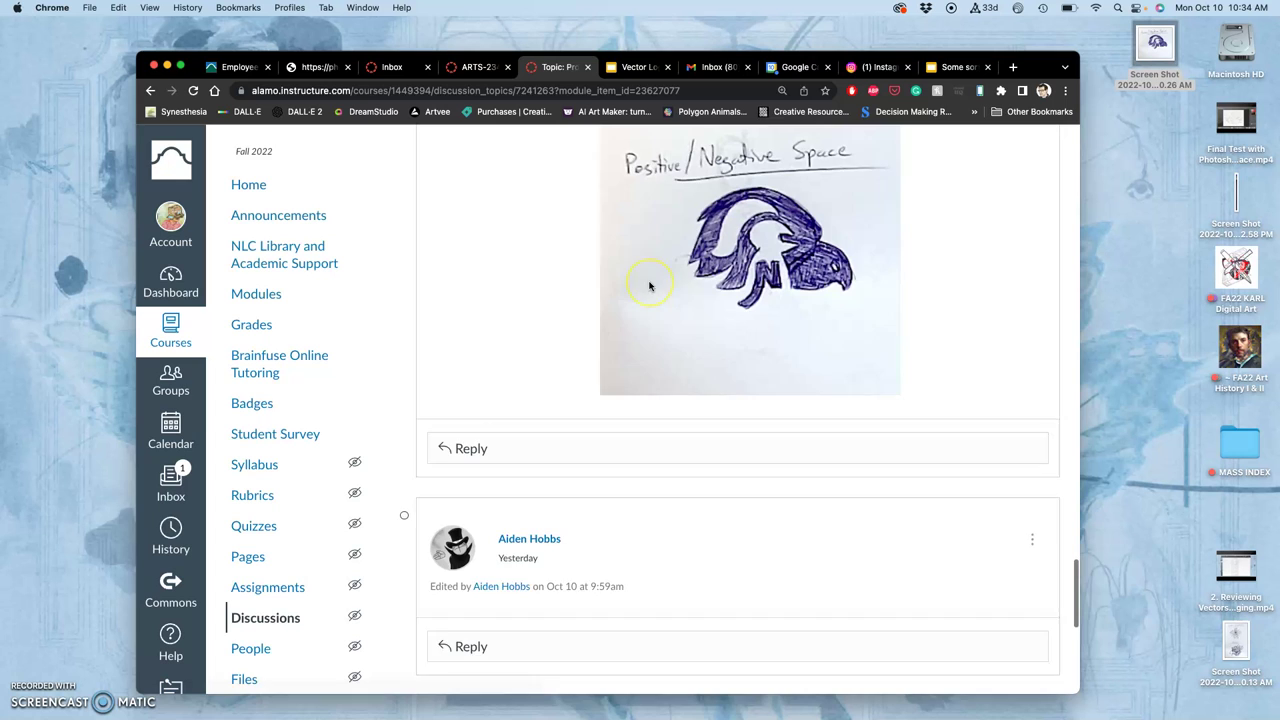
scroll(649, 287, "up", 1)
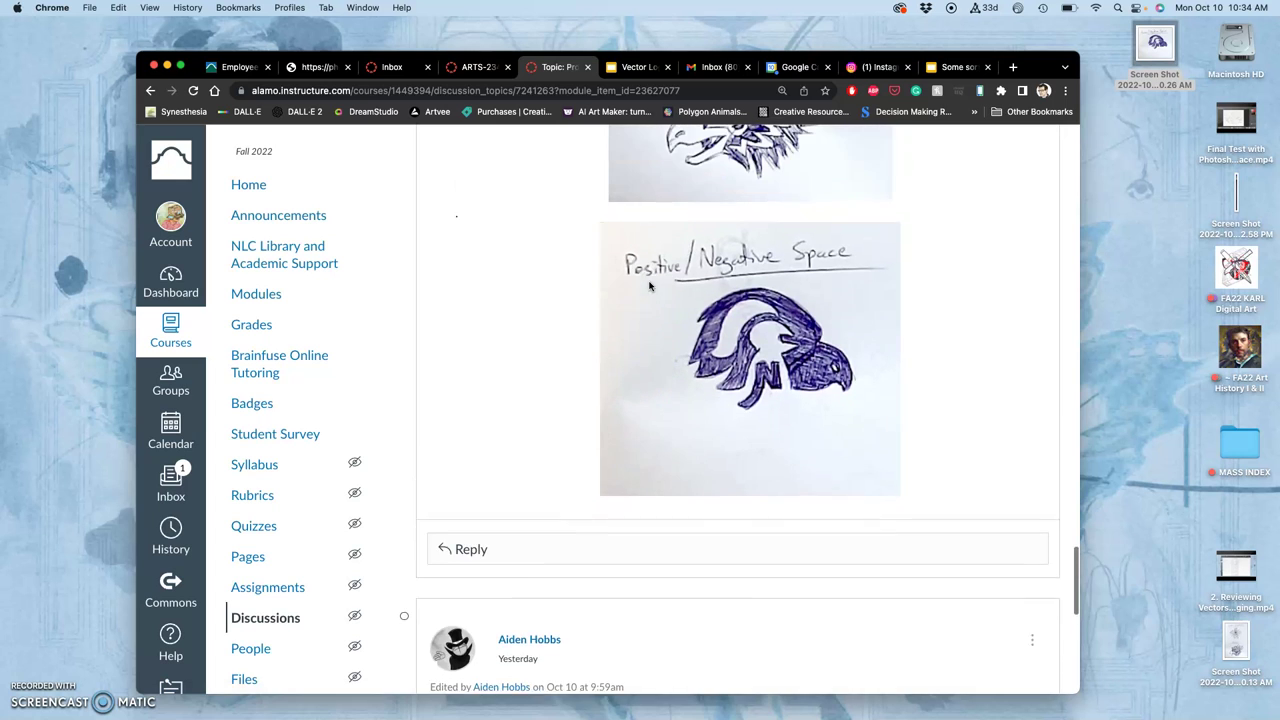
left_click(473, 564)
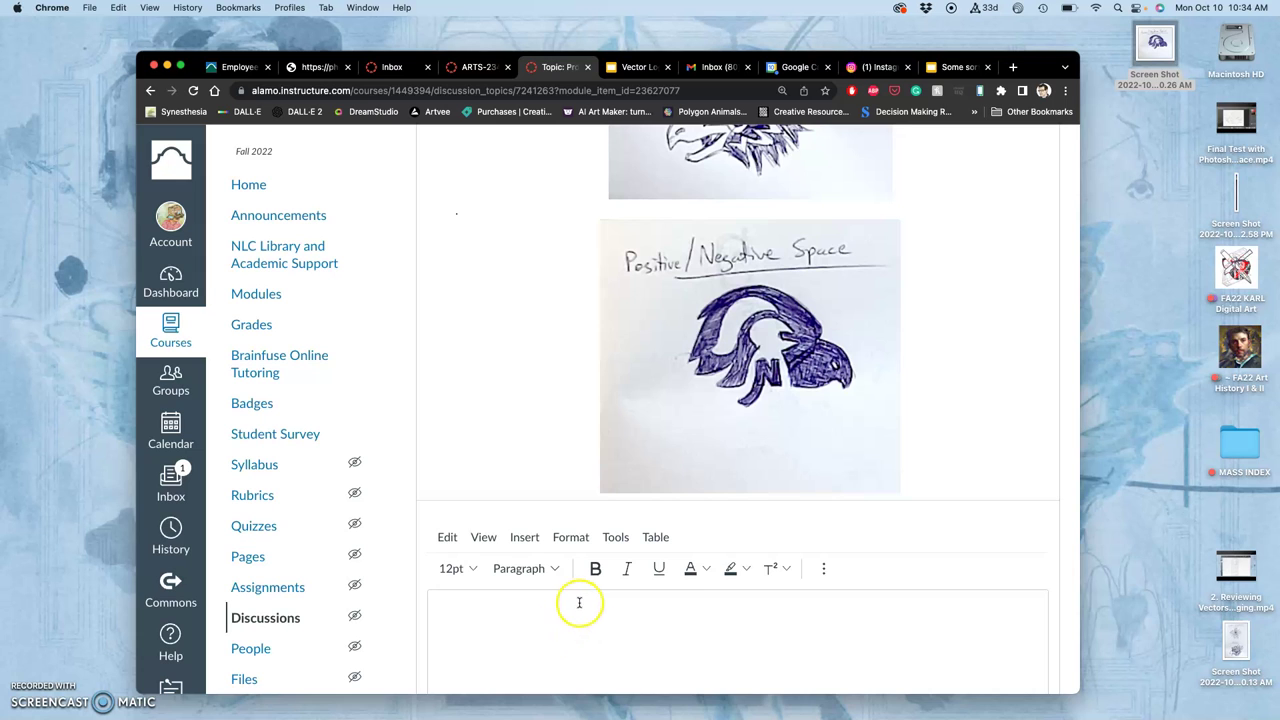
scroll(583, 601, "up", 5)
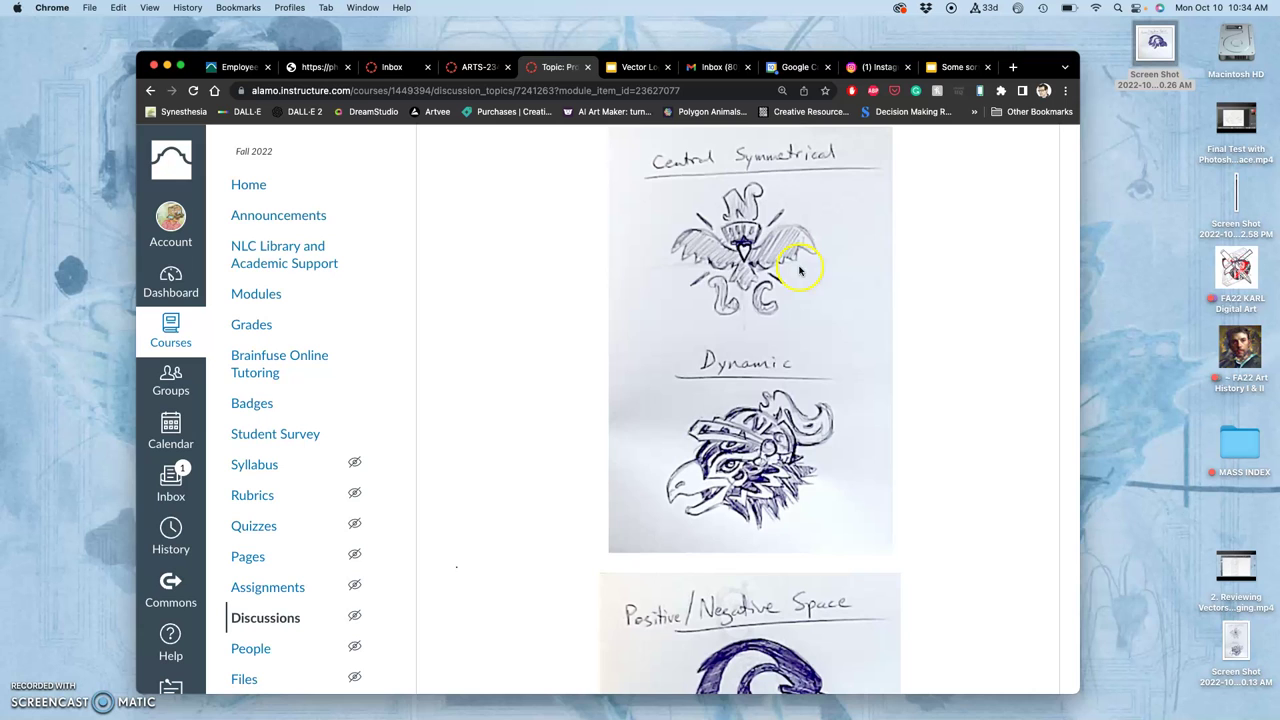
scroll(810, 385, "down", 4)
scroll(810, 385, "up", 2)
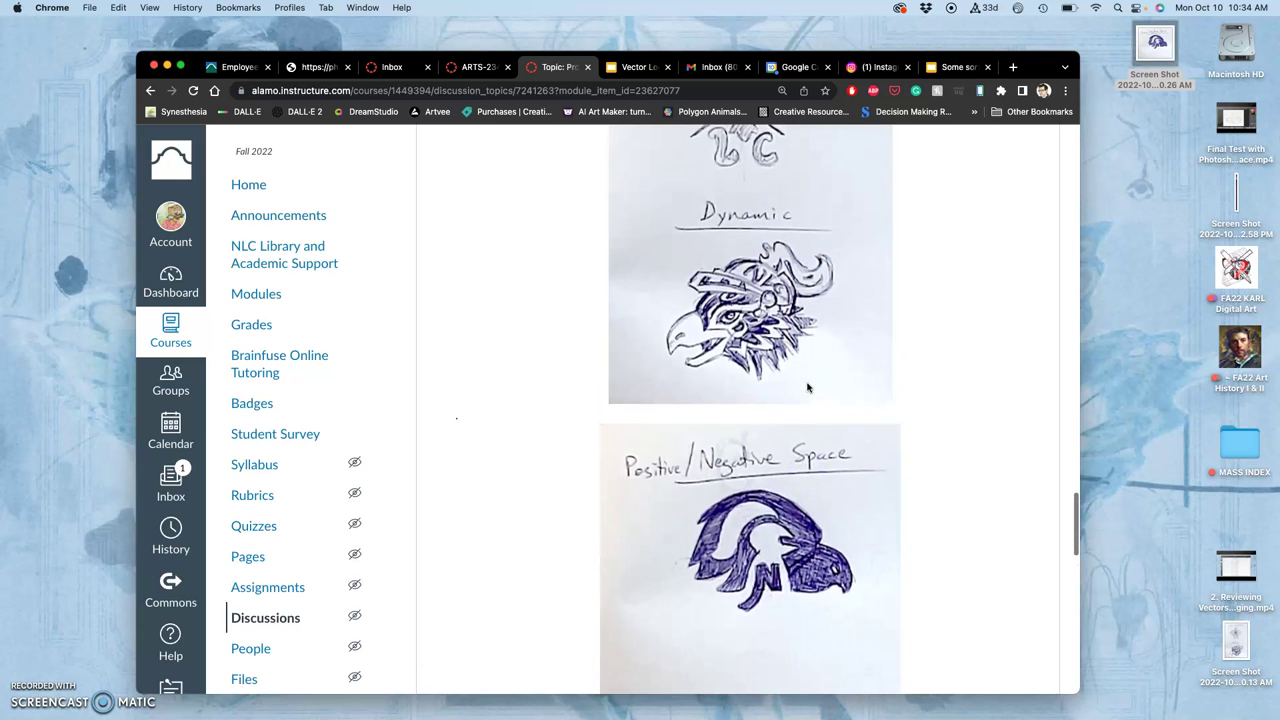
scroll(808, 387, "up", 1)
scroll(808, 387, "down", 2)
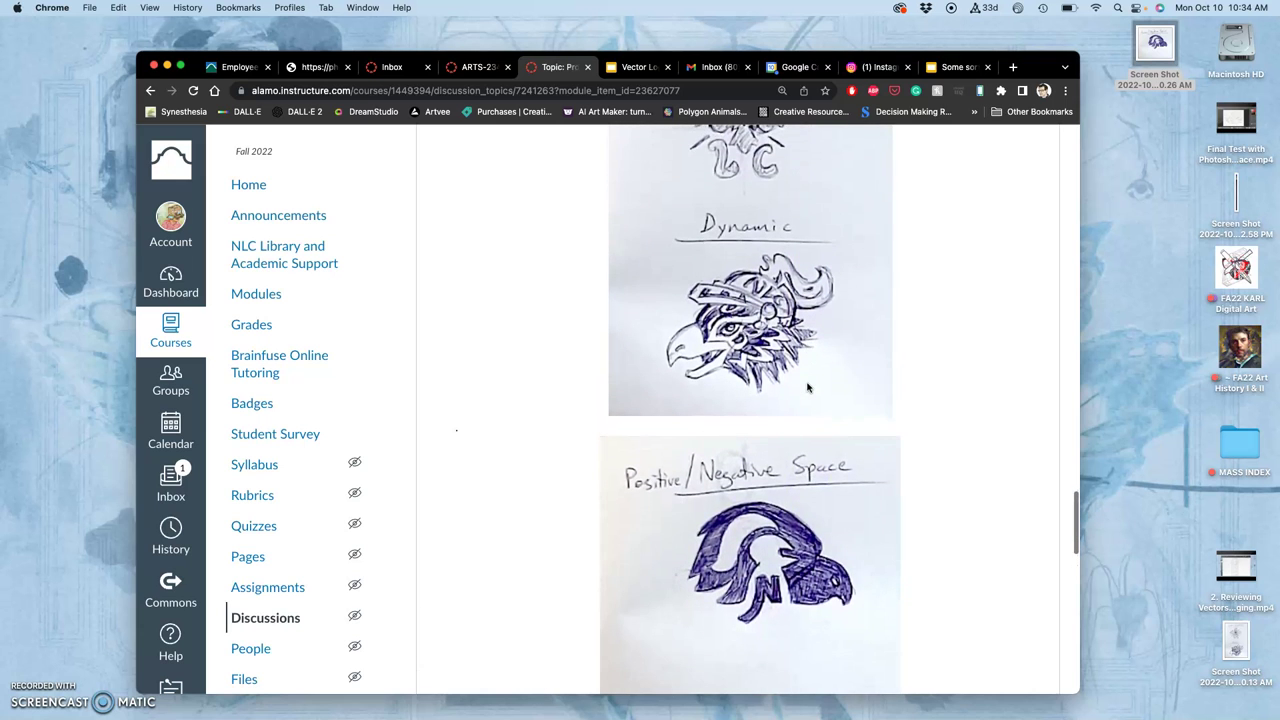
scroll(808, 387, "down", 2)
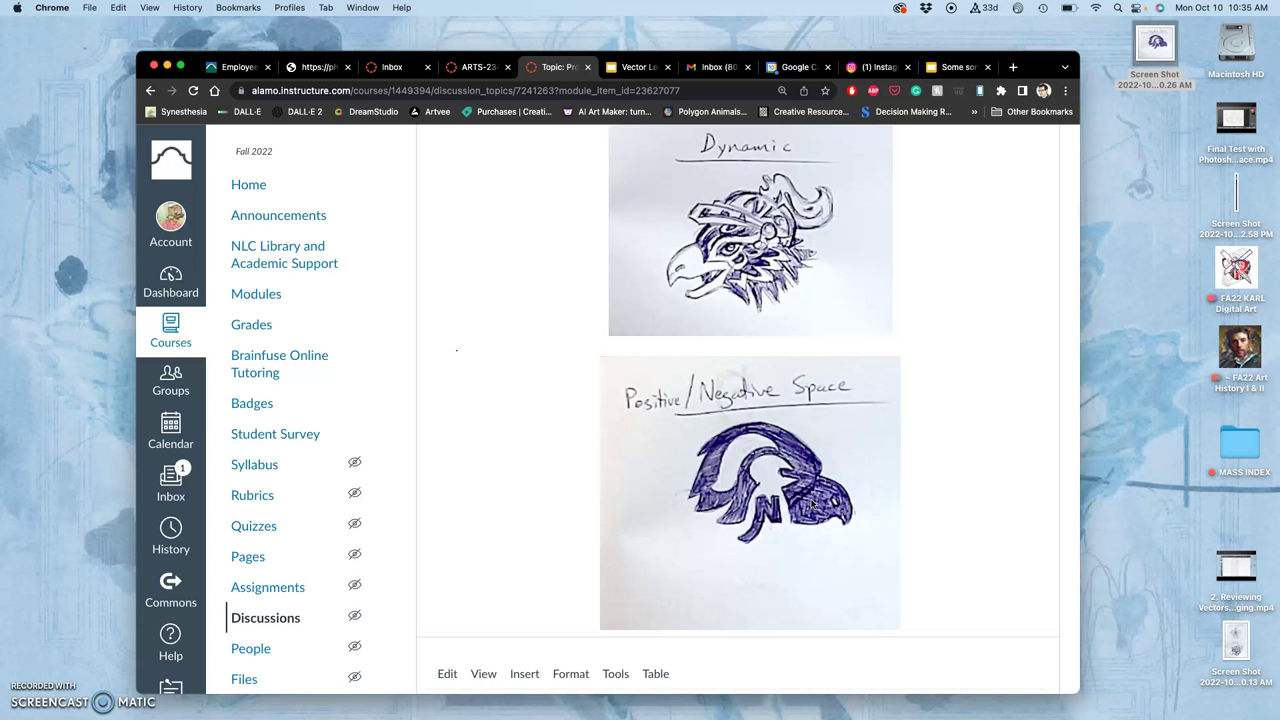
scroll(812, 504, "up", 2)
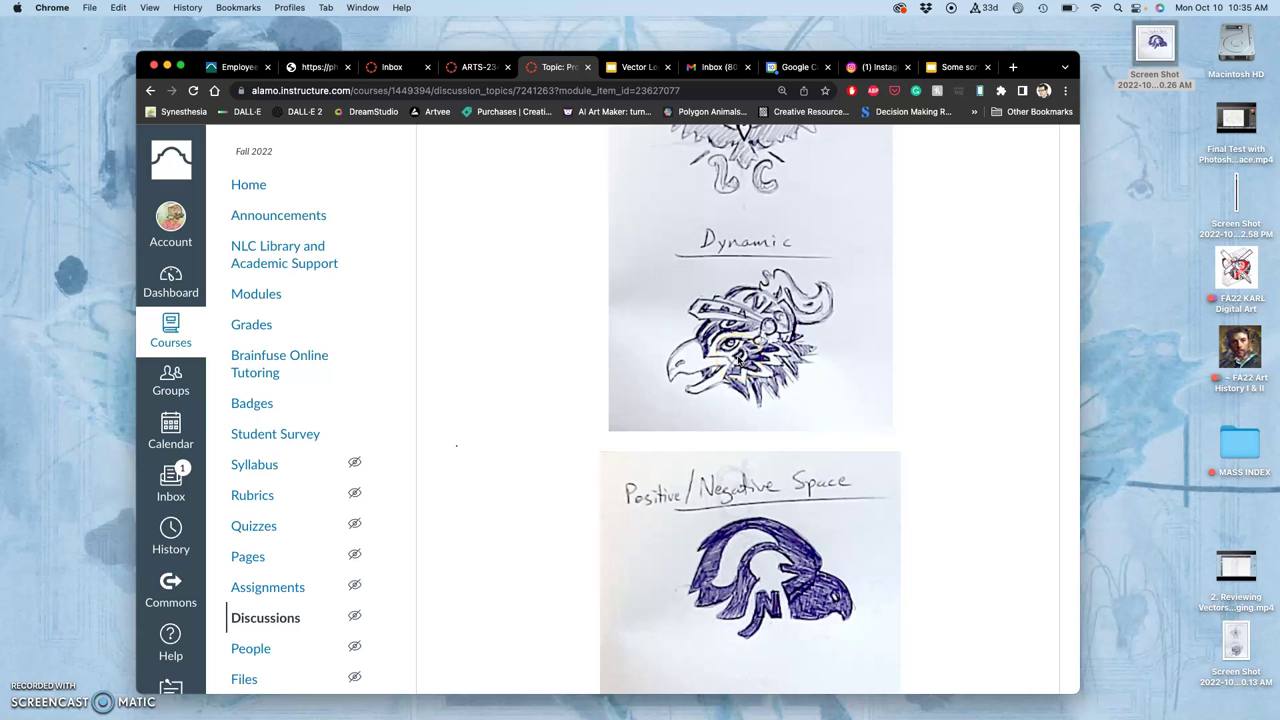
scroll(740, 356, "down", 10)
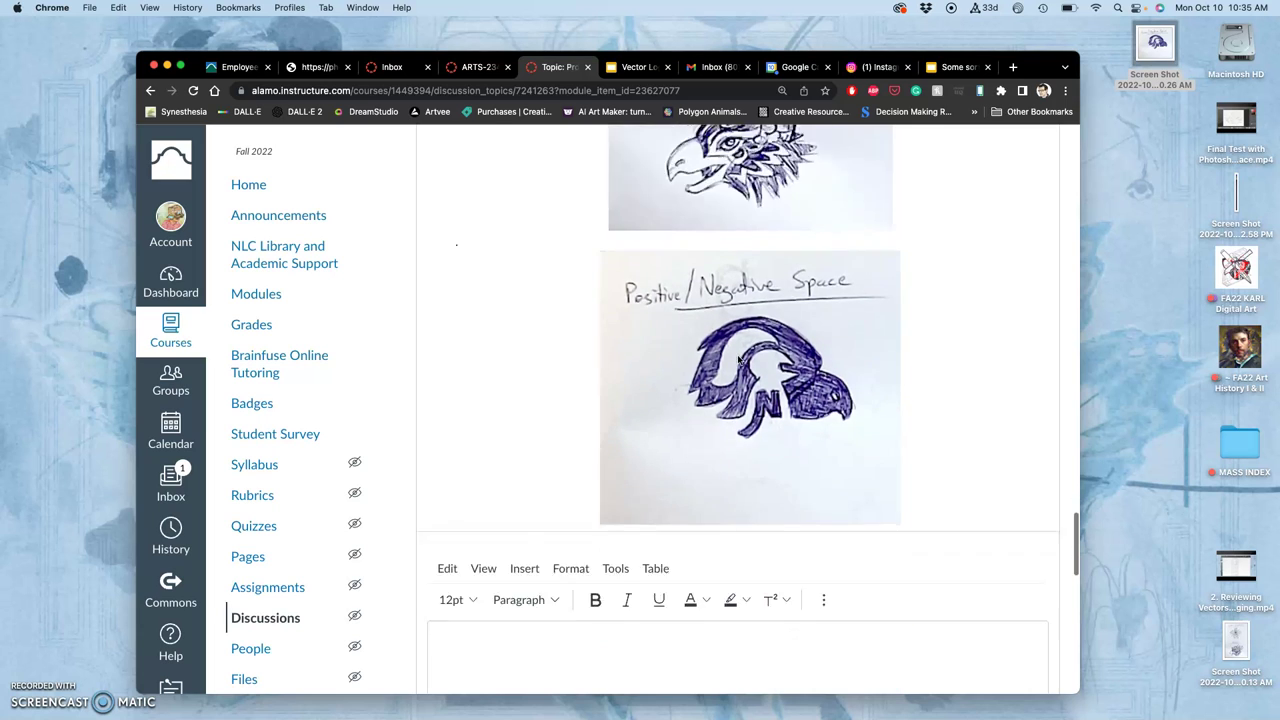
Step: Post a reply praising the ornate, artistic Dynamic sketch and advising keeping it simple as a vector
left_click(593, 378)
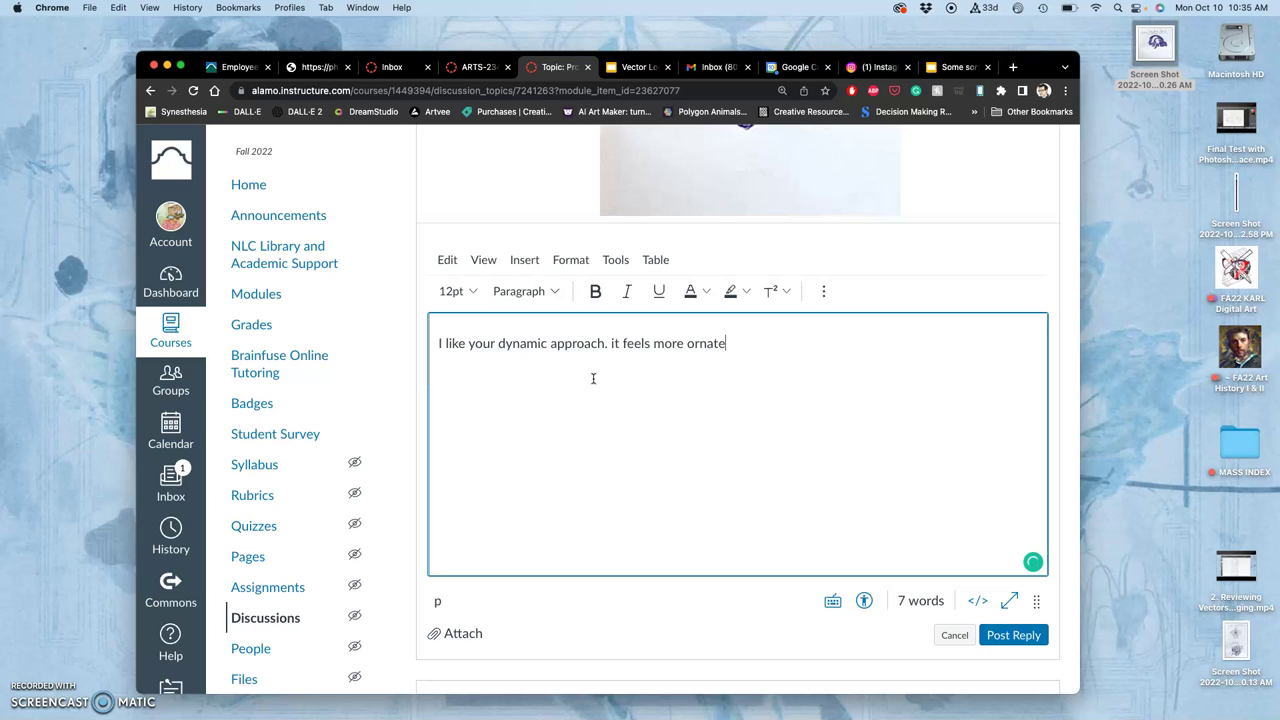
type("d")
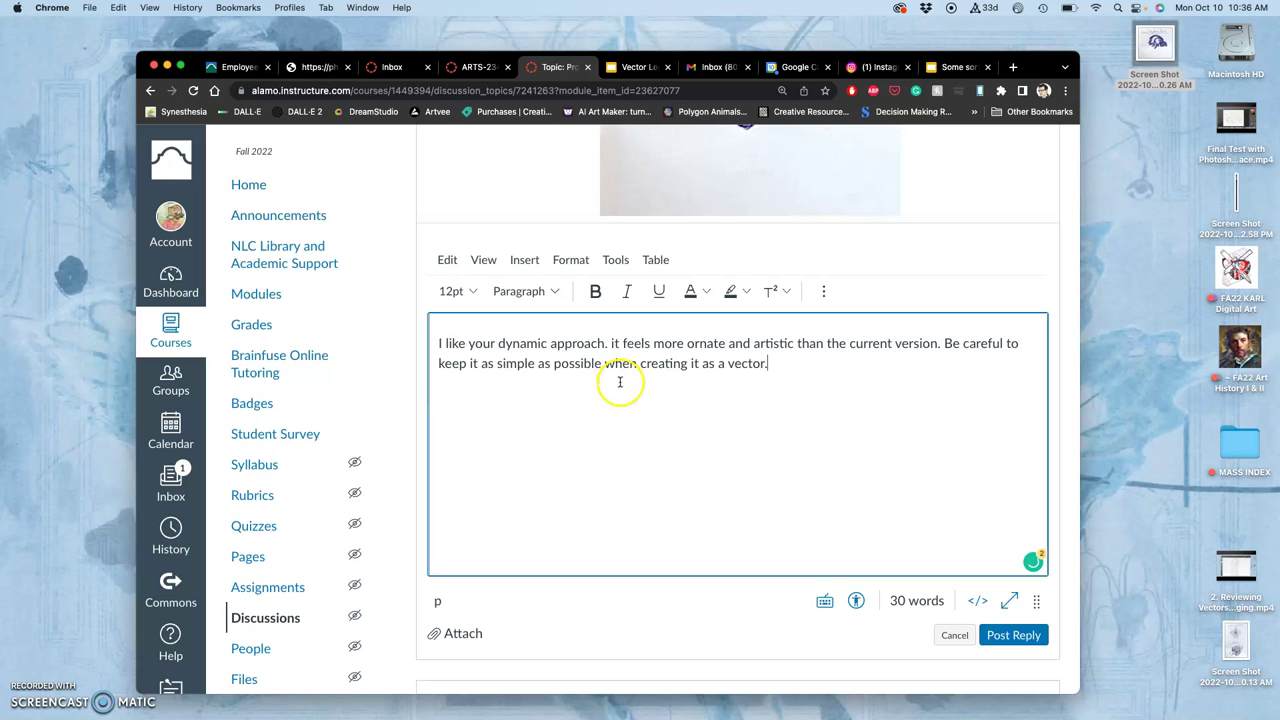
left_click(1002, 635)
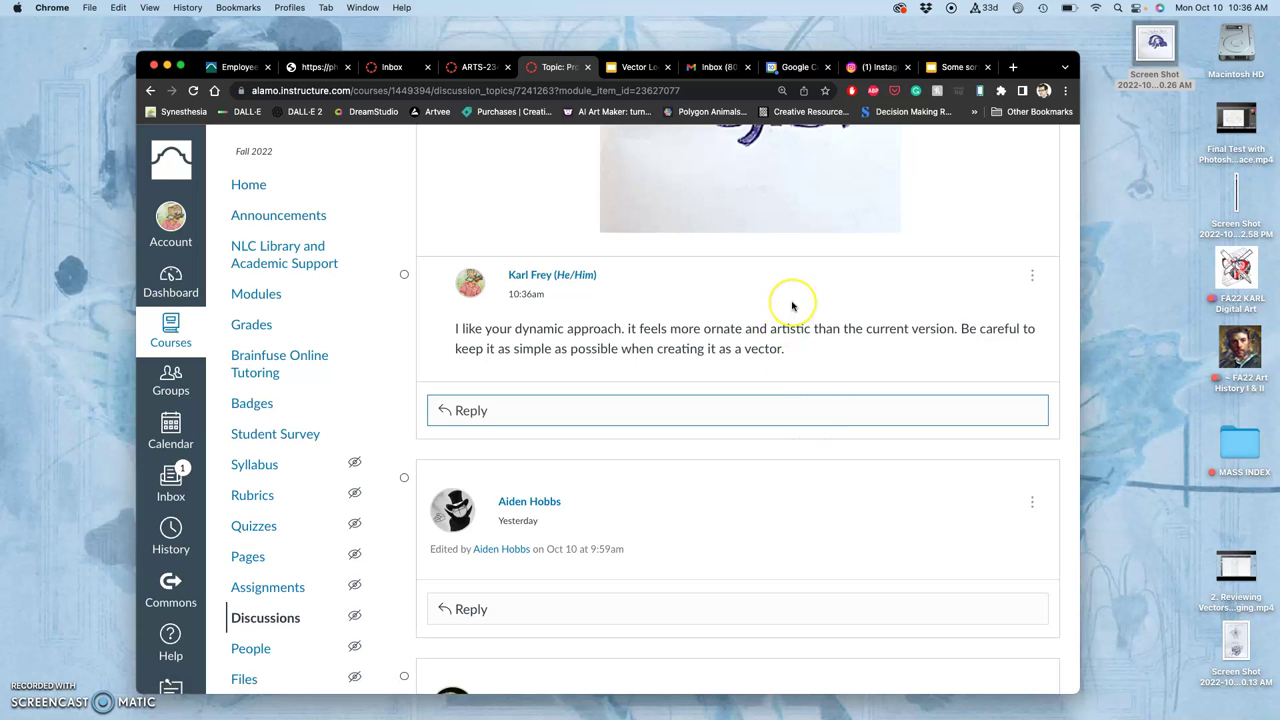
scroll(792, 306, "up", 10)
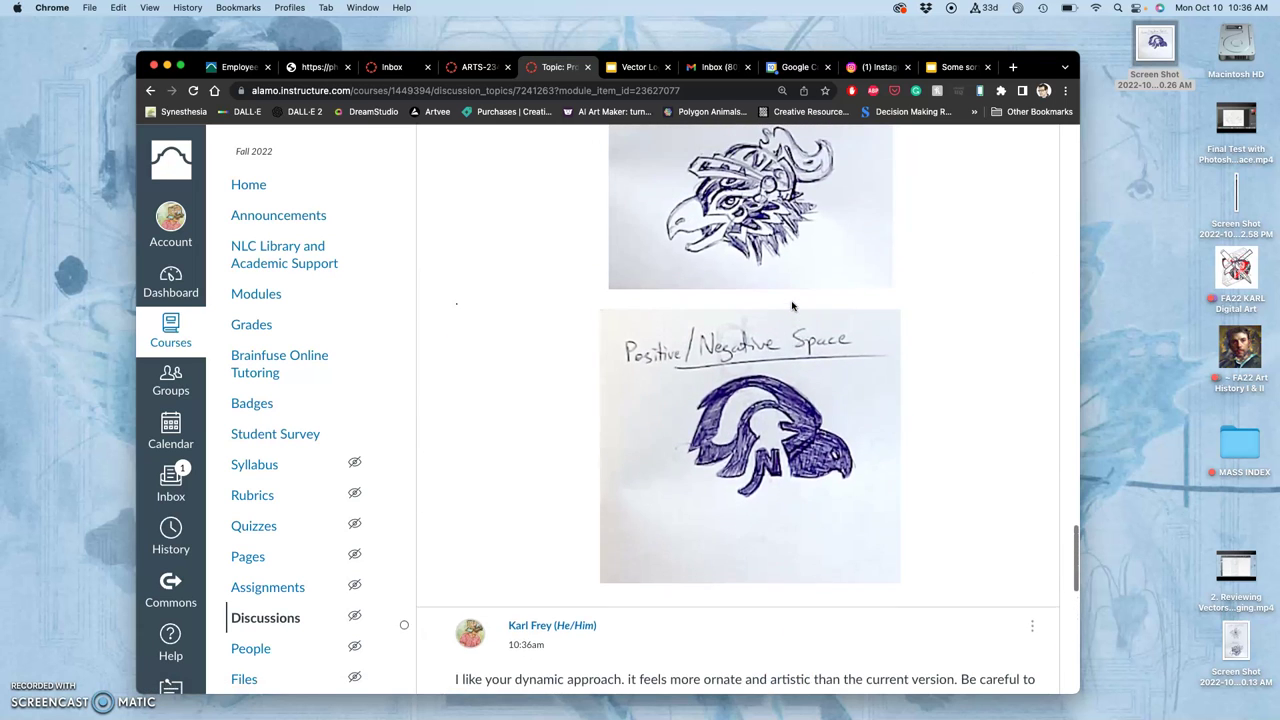
scroll(760, 306, "down", 15)
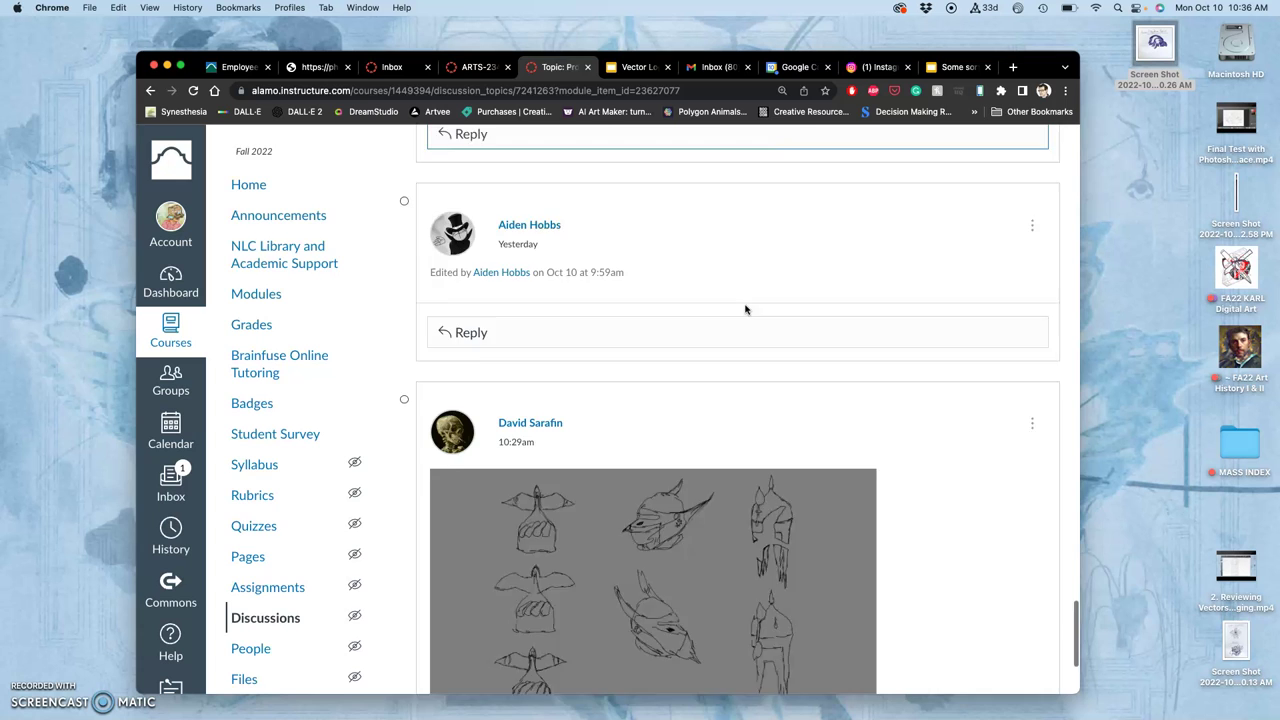
left_click(738, 292)
left_click(694, 414)
scroll(694, 414, "up", 3)
scroll(697, 421, "down", 1)
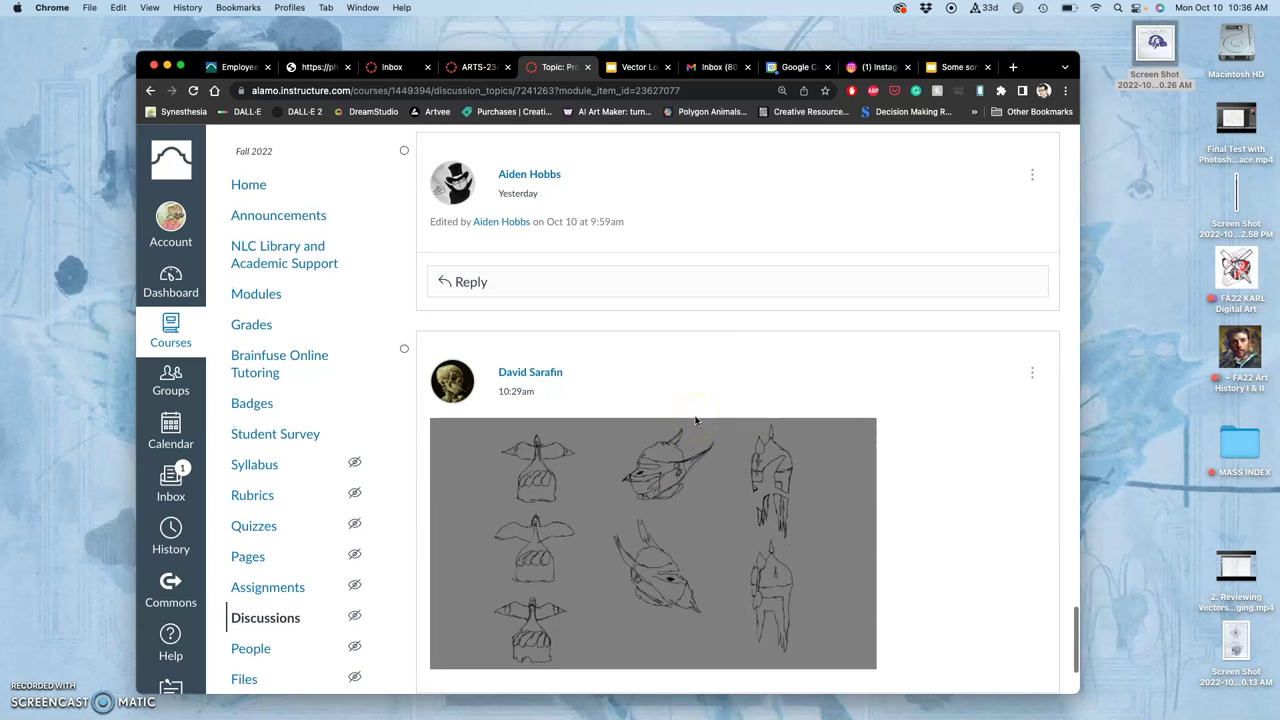
scroll(697, 421, "down", 3)
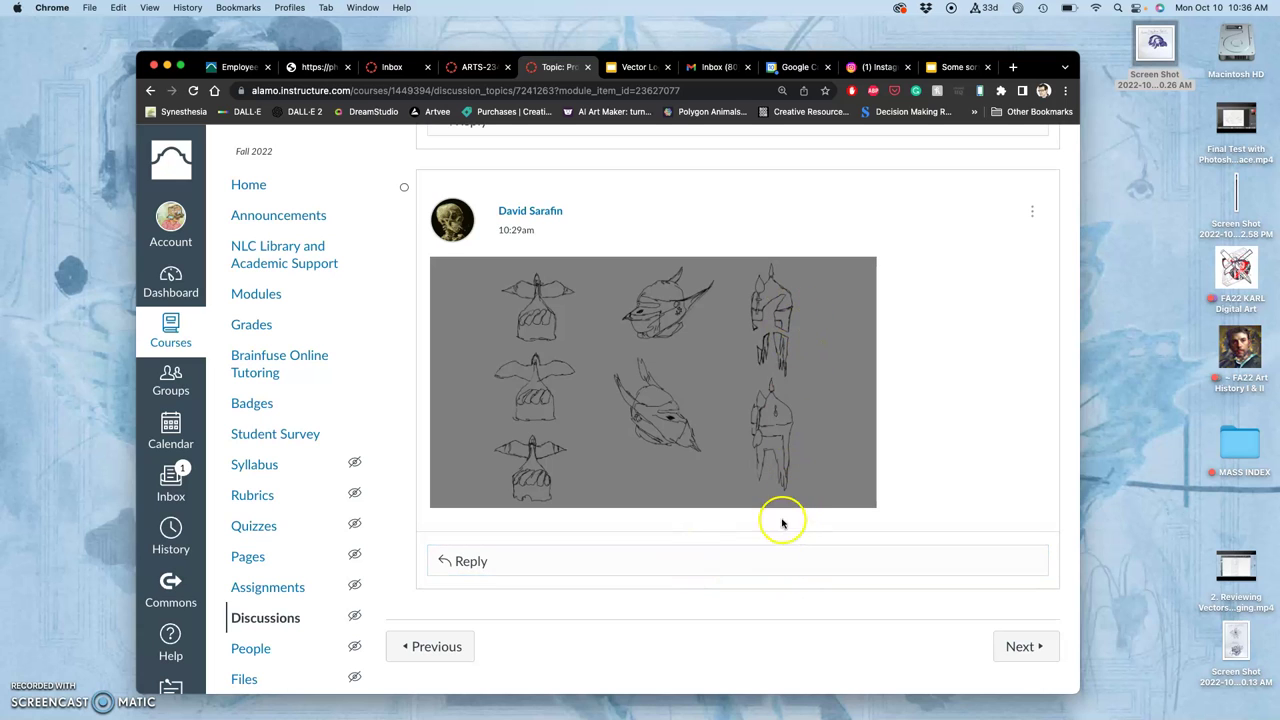
scroll(749, 406, "up", 5)
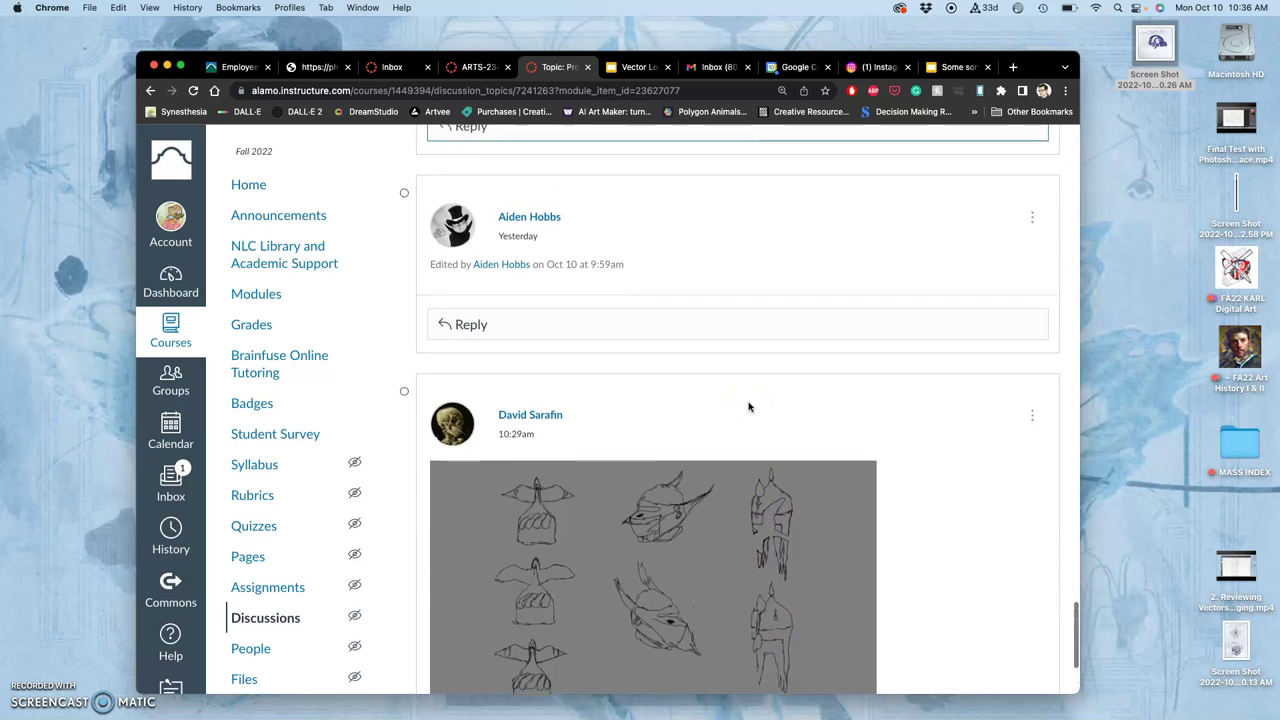